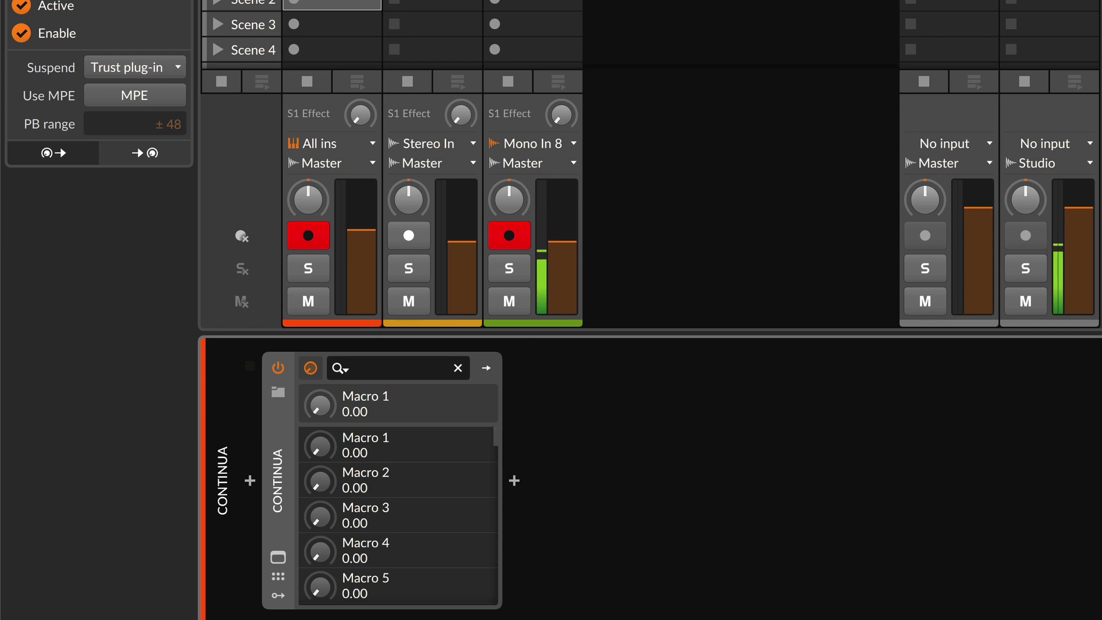
- Enable MPE for Continua and leave MPE input mode on in the Settings panel
{"action": "left_click", "coordinate": [146, 92]}
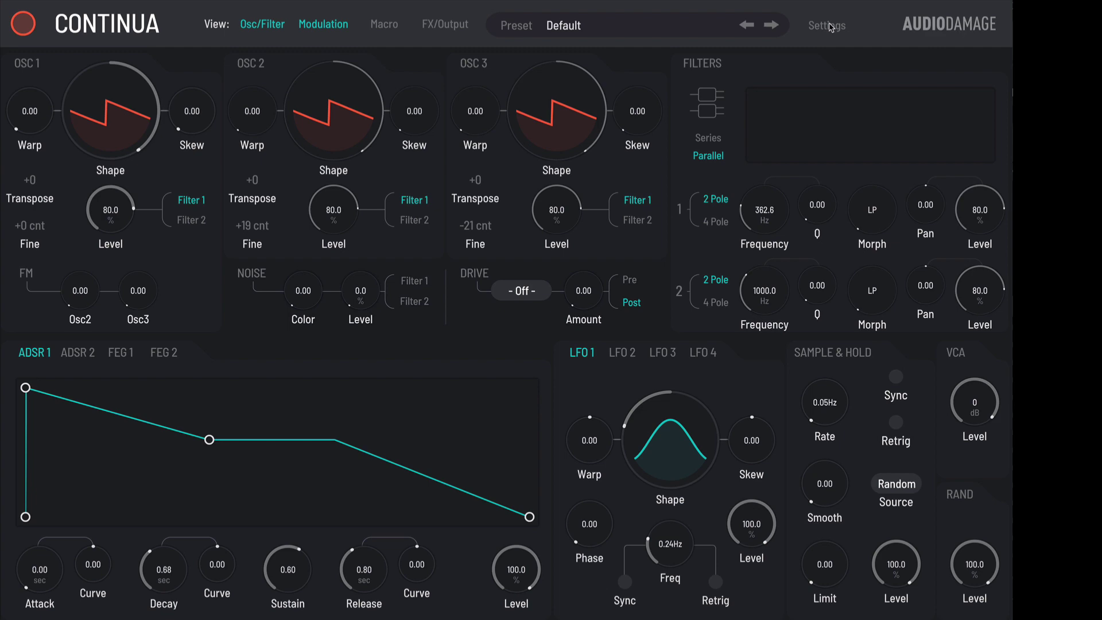
{"action": "left_click", "coordinate": [829, 25]}
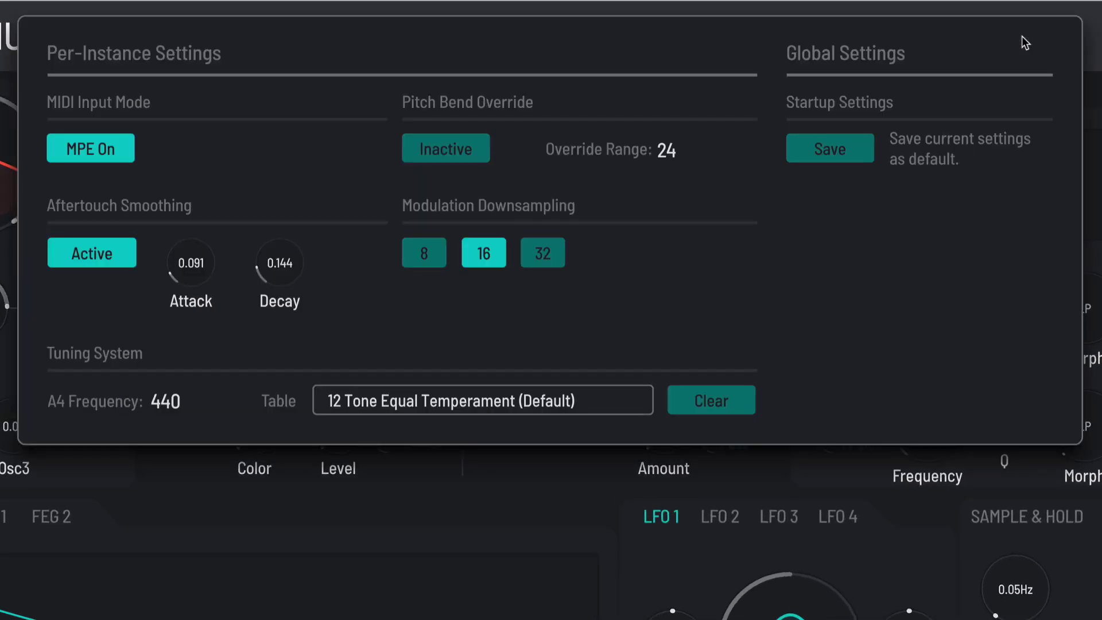
{"action": "left_click", "coordinate": [109, 155]}
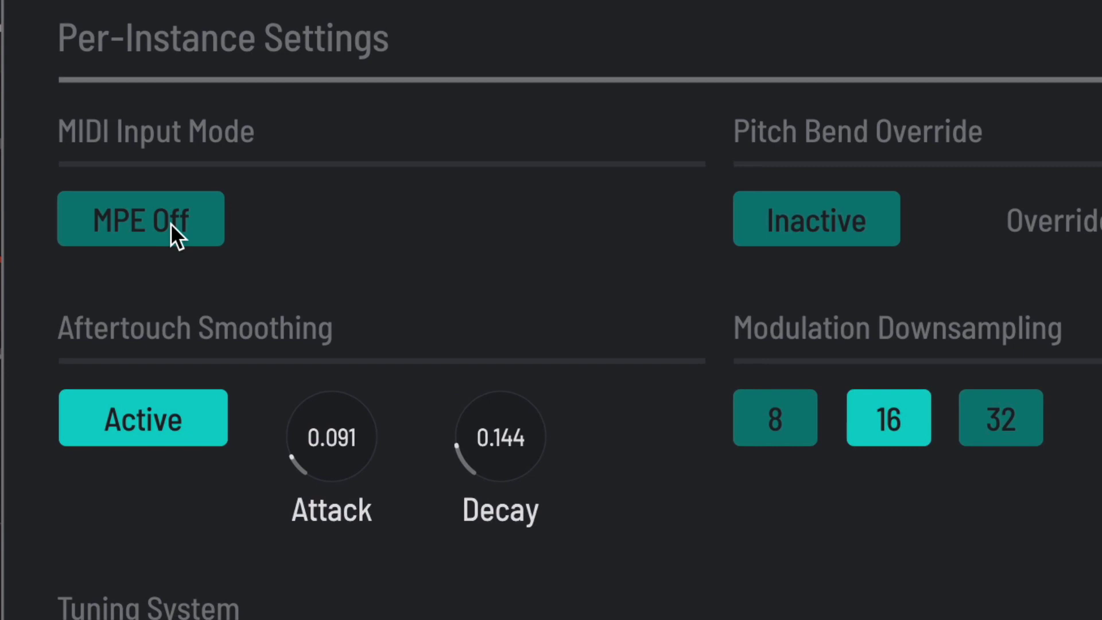
{"action": "left_click", "coordinate": [107, 151]}
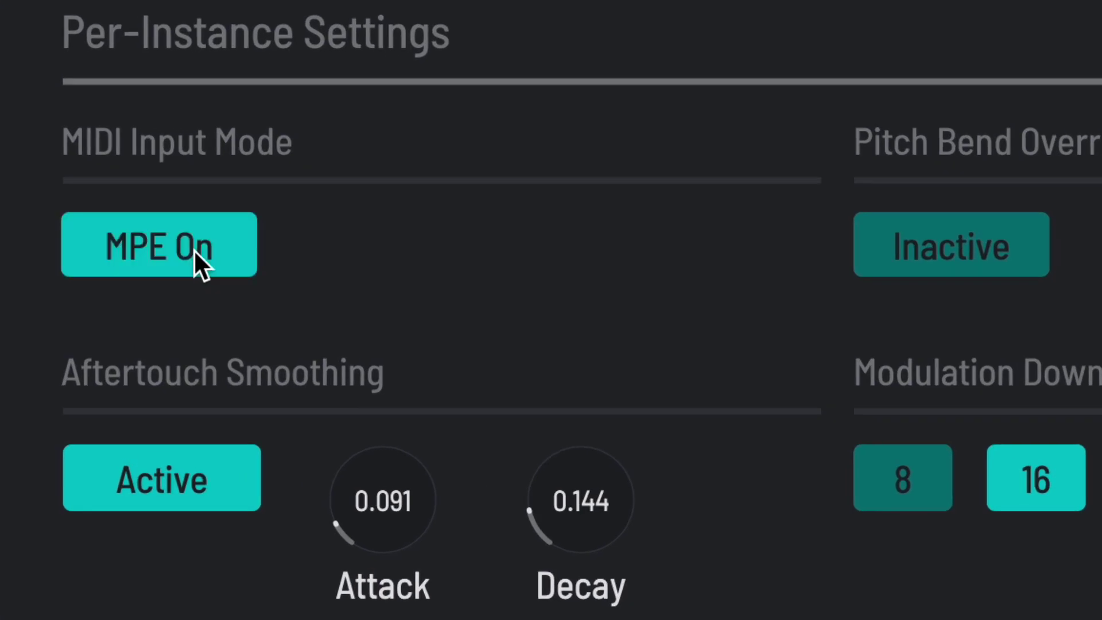
- Keep Aftertouch Smoothing active, save as the startup default, and close Settings
{"action": "left_click", "coordinate": [174, 474]}
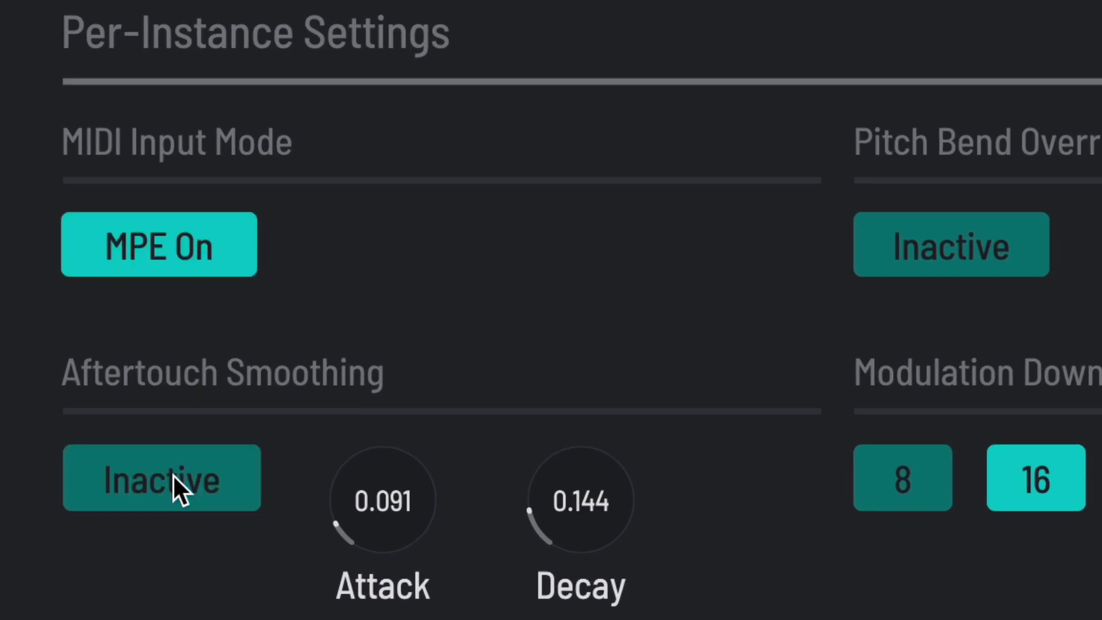
{"action": "left_click", "coordinate": [173, 474]}
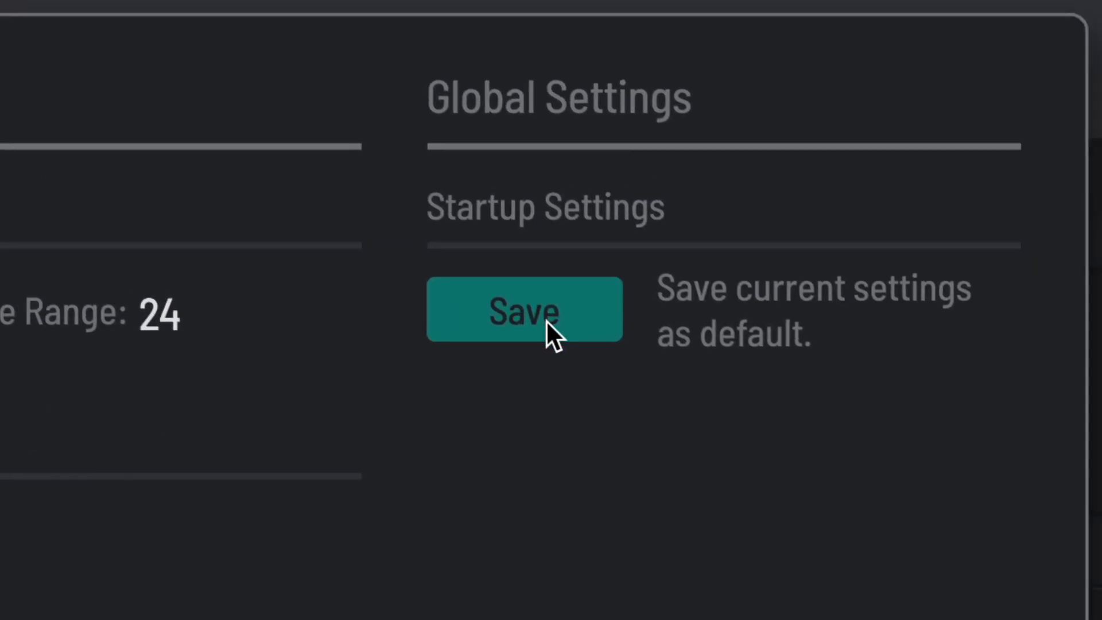
{"action": "left_click", "coordinate": [546, 319]}
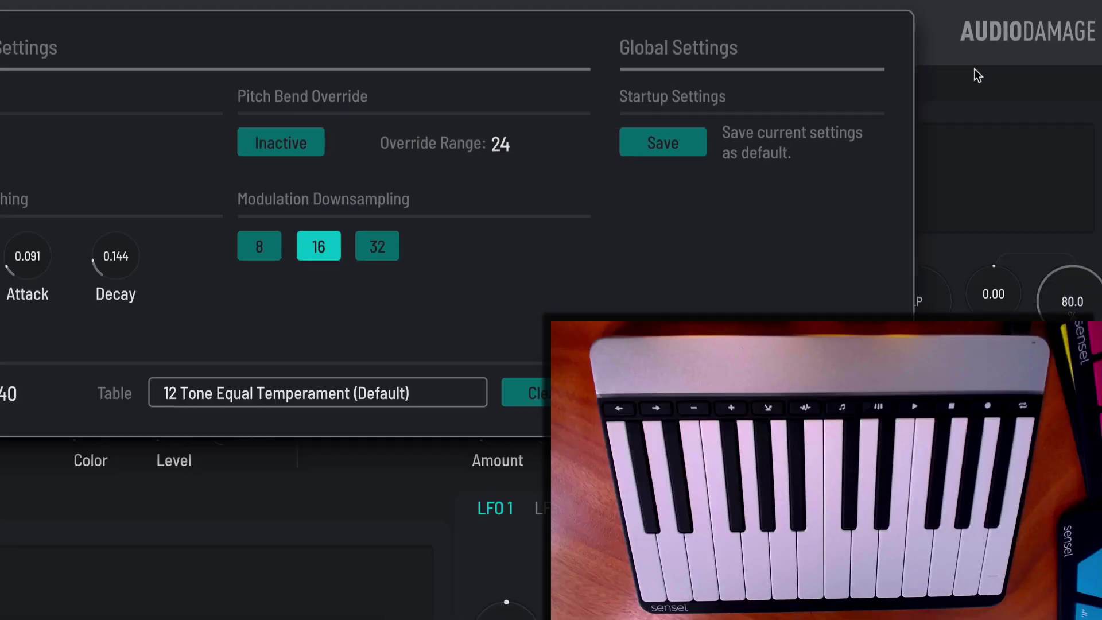
{"action": "left_click", "coordinate": [915, 54]}
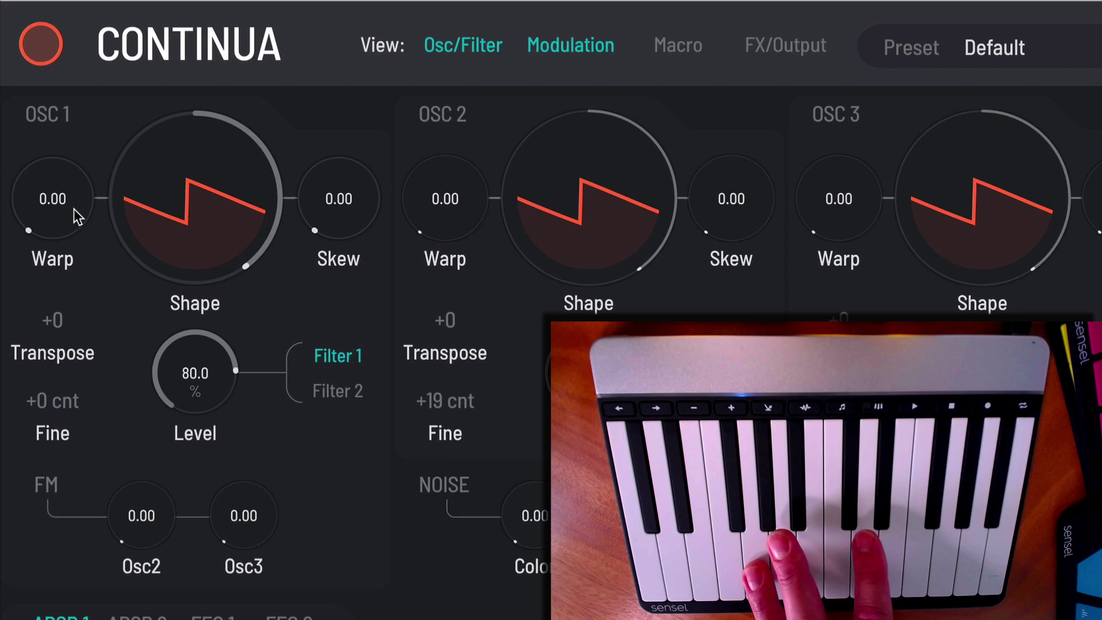
- Turn OSC 2 and OSC 3 levels down to 0.0 while sweeping the OSC 1 shape
{"action": "left_click_drag", "start_coordinate": [195, 243], "coordinate": [198, 291]}
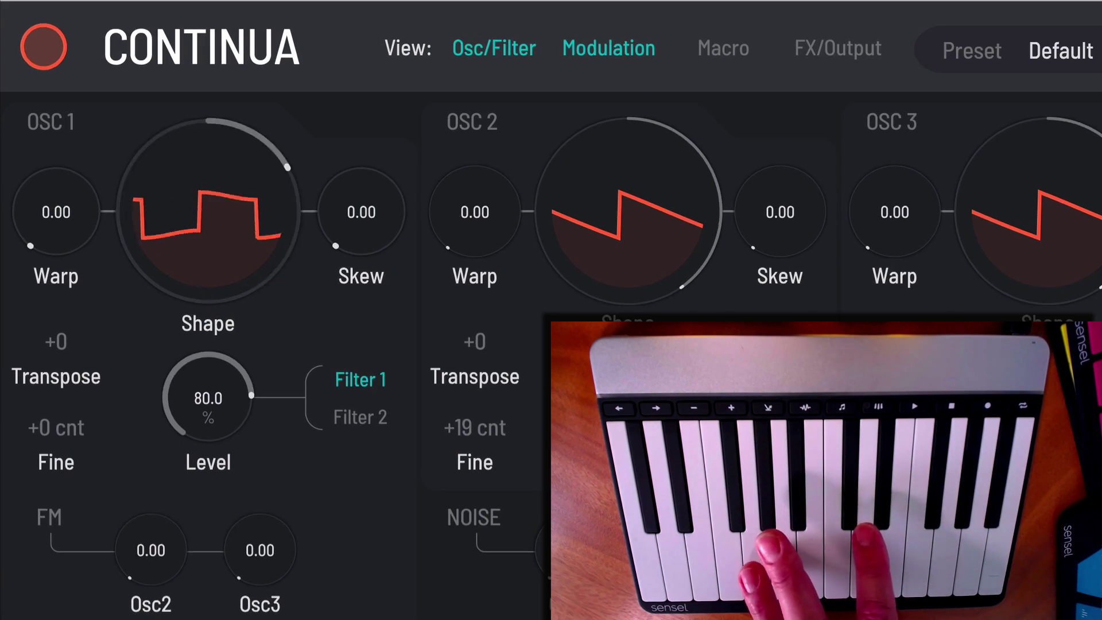
{"action": "left_click_drag", "start_coordinate": [207, 398], "coordinate": [260, 619]}
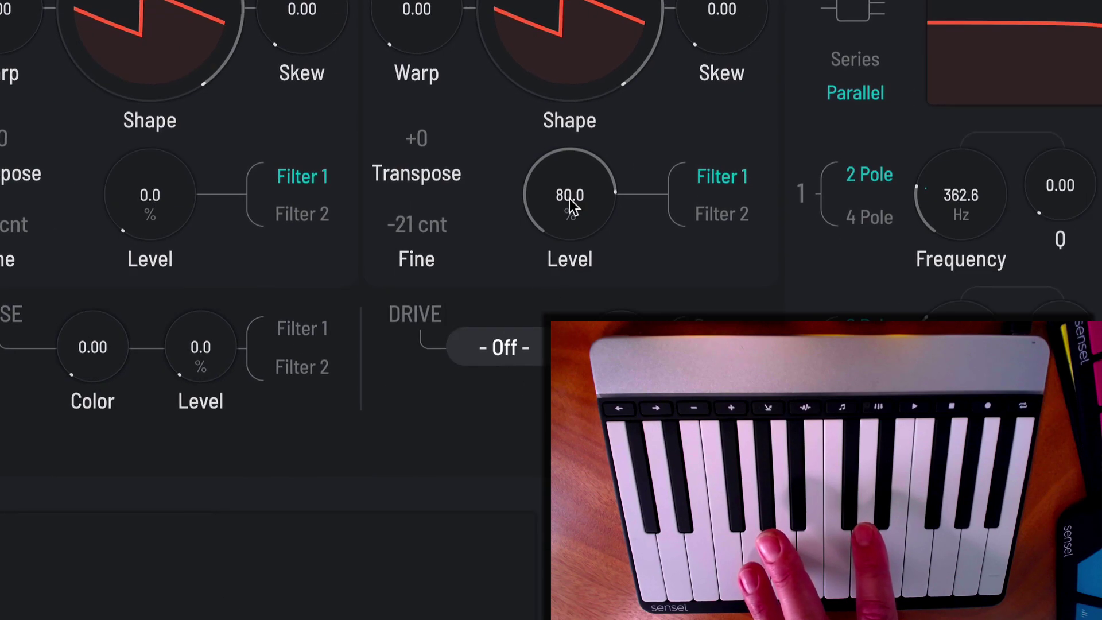
{"action": "left_click_drag", "start_coordinate": [570, 204], "coordinate": [570, 619]}
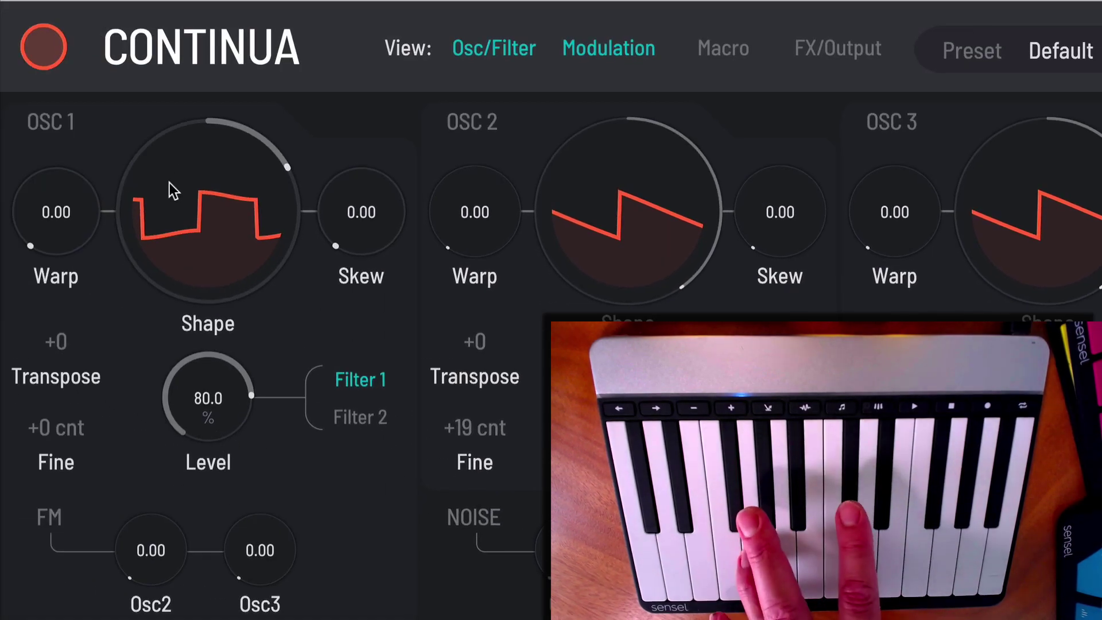
{"action": "left_click_drag", "start_coordinate": [170, 183], "coordinate": [218, 402]}
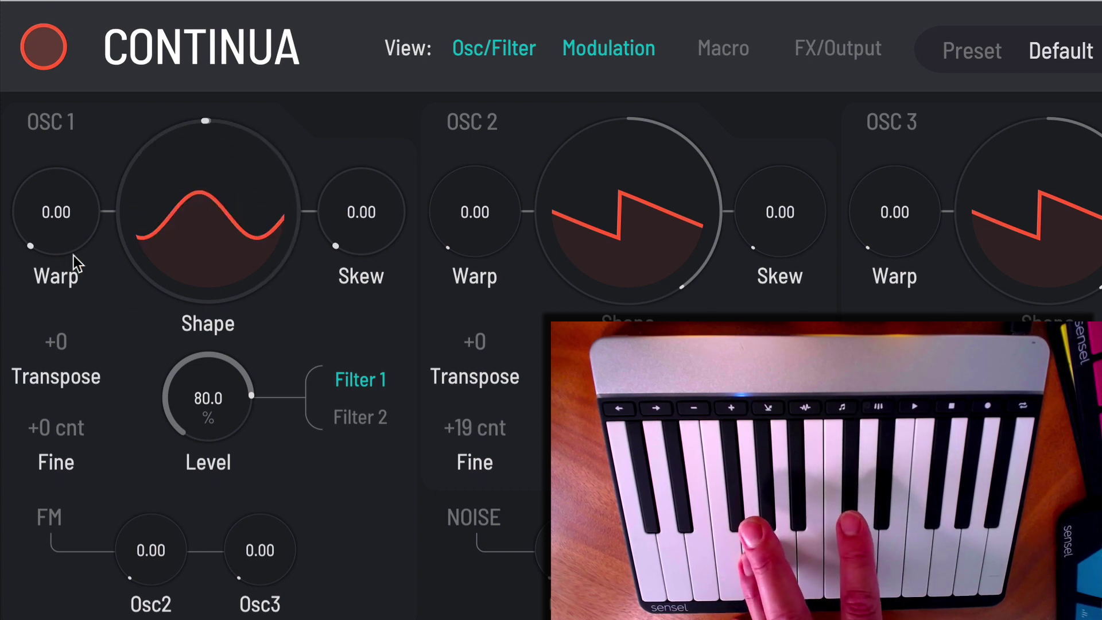
- Reshape the OSC 1 wave, settling Warp at 0.51 and Skew at 0.38
{"action": "left_click_drag", "start_coordinate": [54, 208], "coordinate": [92, 142]}
{"action": "mouse_move", "coordinate": [230, 207]}
{"action": "left_mouse_down"}
{"action": "mouse_move", "coordinate": [247, 186]}
{"action": "mouse_move", "coordinate": [239, 213]}
{"action": "left_mouse_up"}
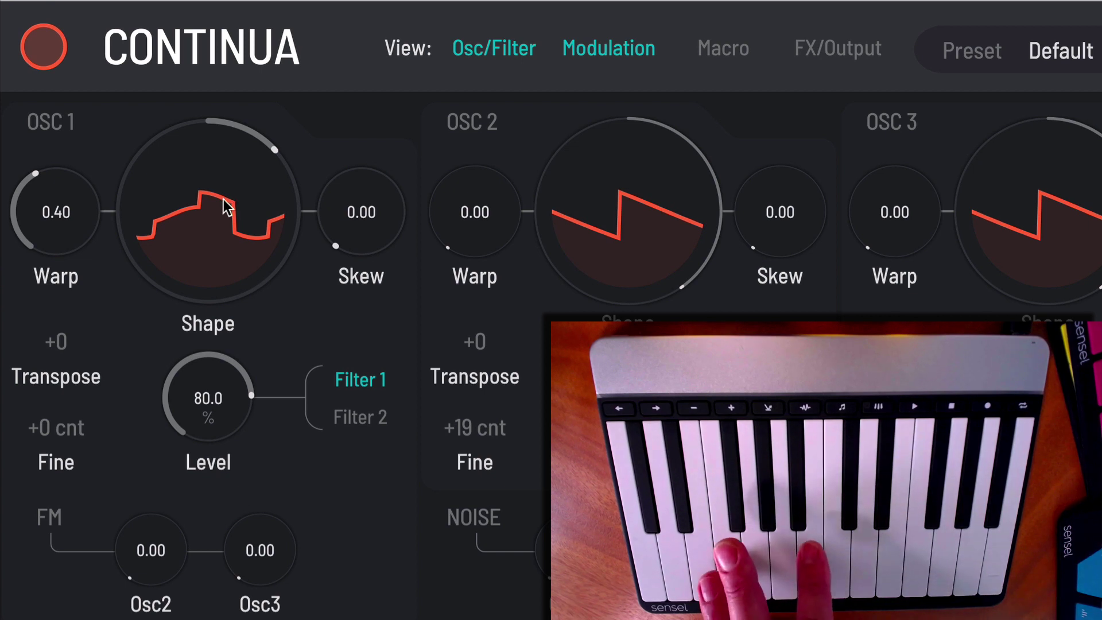
{"action": "left_click_drag", "start_coordinate": [226, 207], "coordinate": [192, 263]}
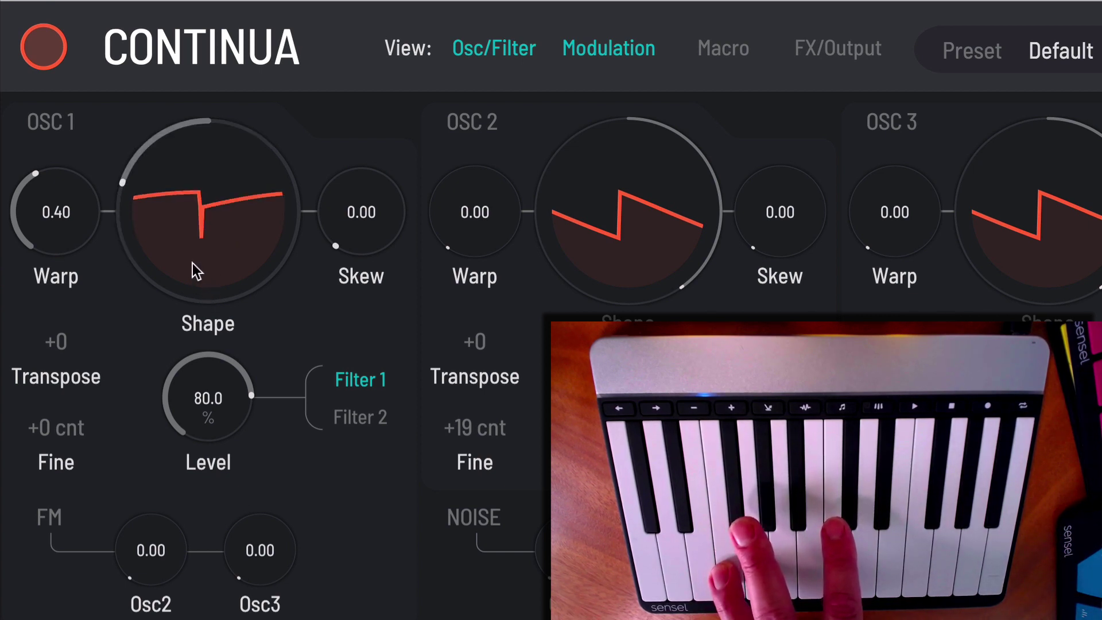
{"action": "left_click_drag", "start_coordinate": [53, 189], "coordinate": [155, 194]}
{"action": "left_click_drag", "start_coordinate": [360, 207], "coordinate": [351, 135]}
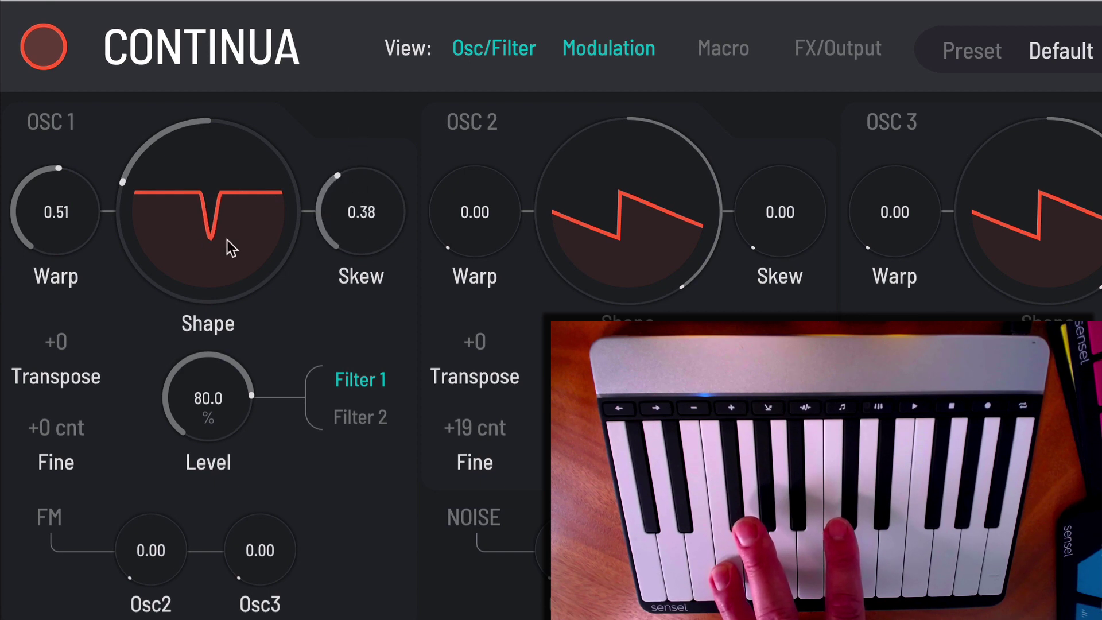
{"action": "left_click_drag", "start_coordinate": [228, 240], "coordinate": [177, 227]}
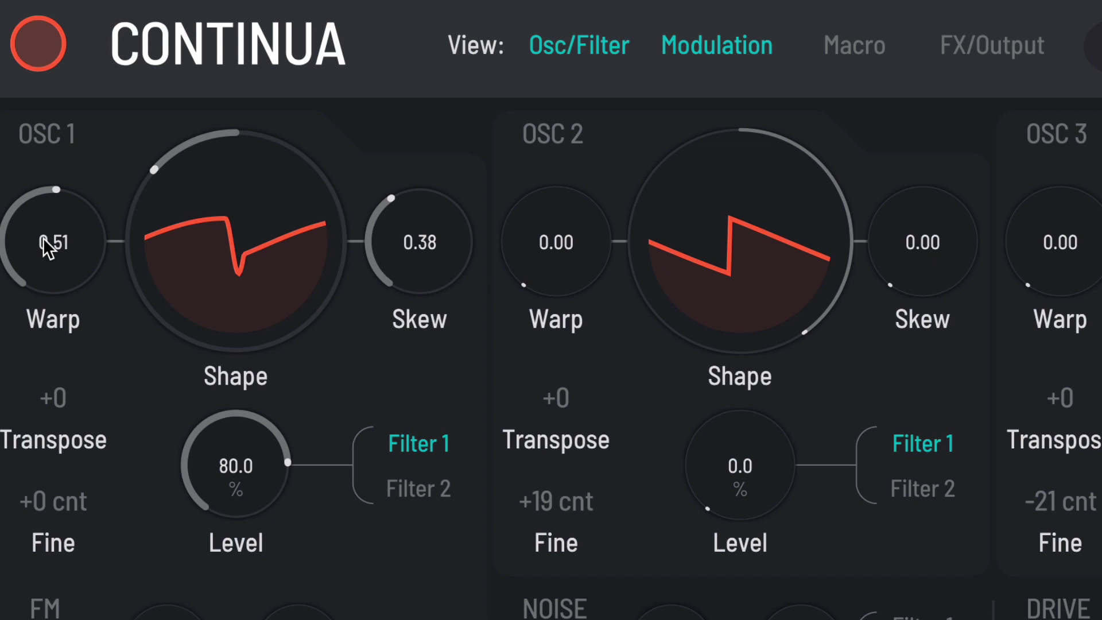
- Add AfterTch as a modulation source on the OSC 1 Warp knob at maximum amount
{"action": "right_click", "coordinate": [48, 246]}
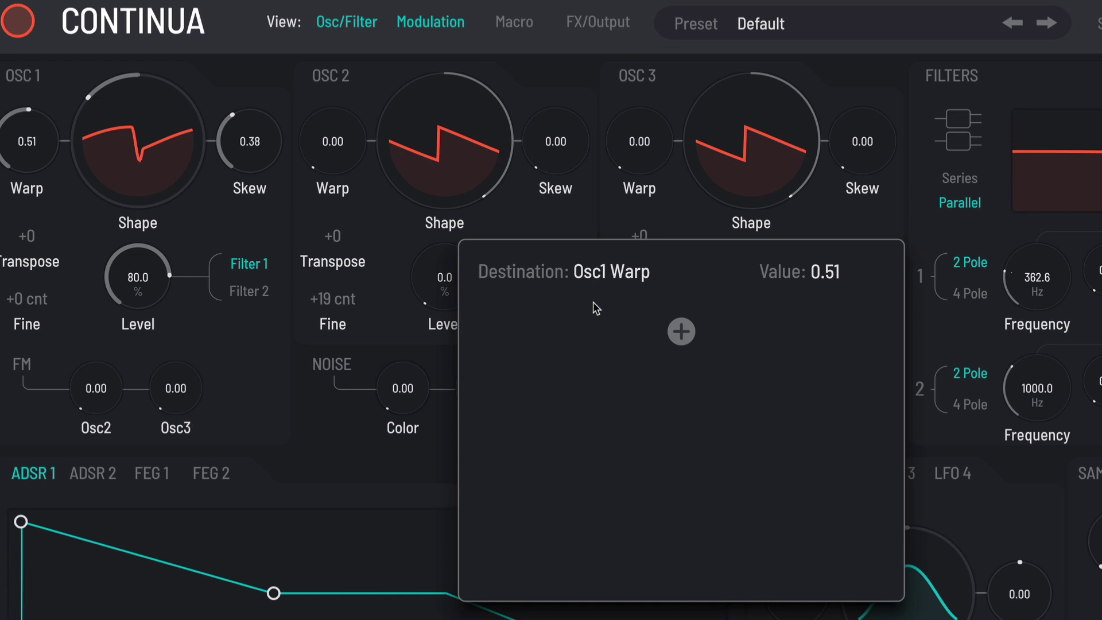
{"action": "left_click", "coordinate": [685, 332]}
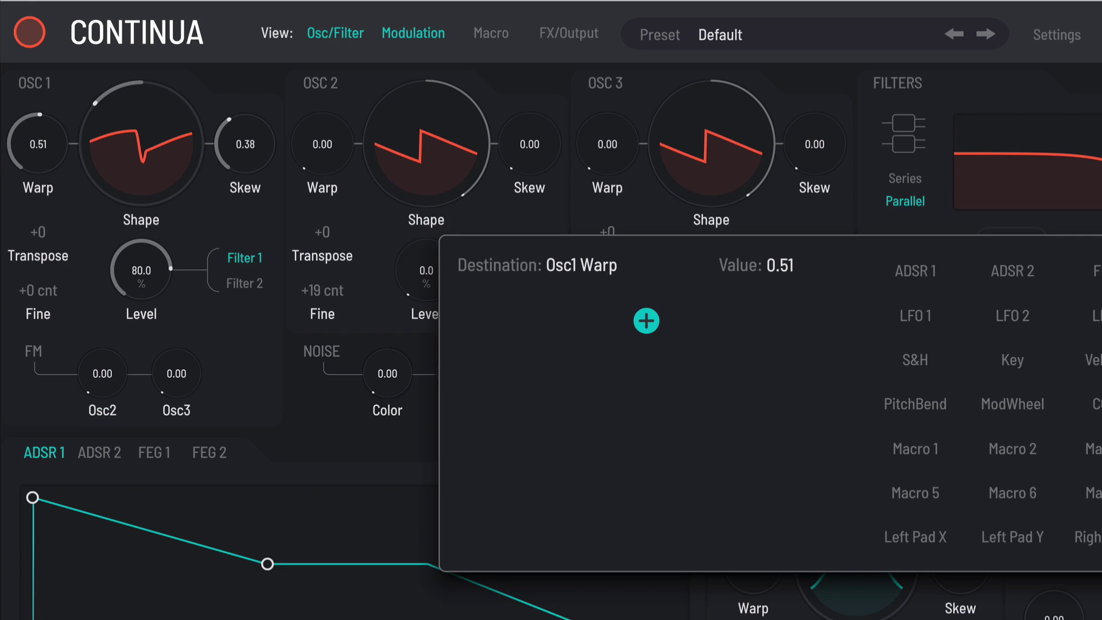
{"action": "left_click", "coordinate": [1098, 360]}
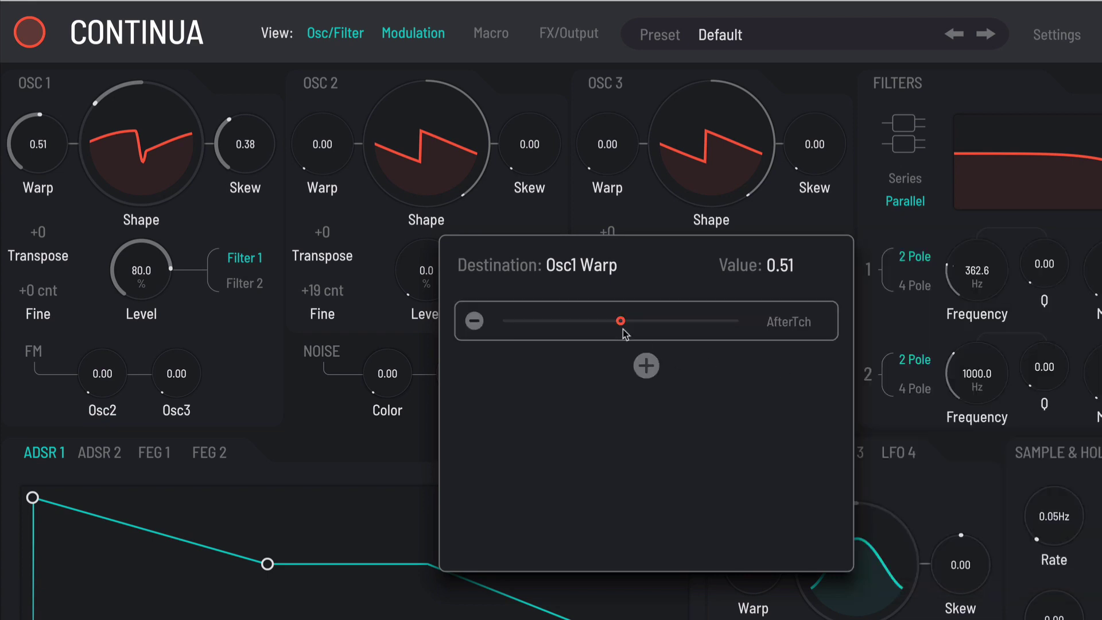
{"action": "left_click_drag", "start_coordinate": [626, 325], "coordinate": [756, 322]}
{"action": "left_click", "coordinate": [29, 141]}
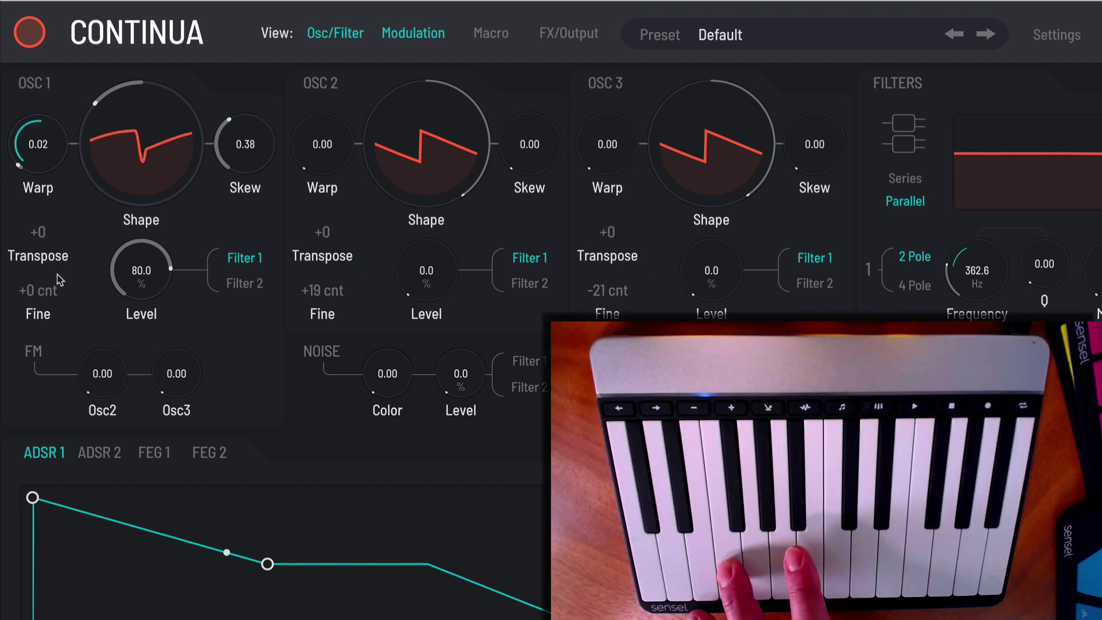
- Lower OSC 1 Shape to a sine-like wave and start routing CC 74 to it
{"action": "left_click_drag", "start_coordinate": [120, 99], "coordinate": [98, 212]}
{"action": "right_click", "coordinate": [125, 129]}
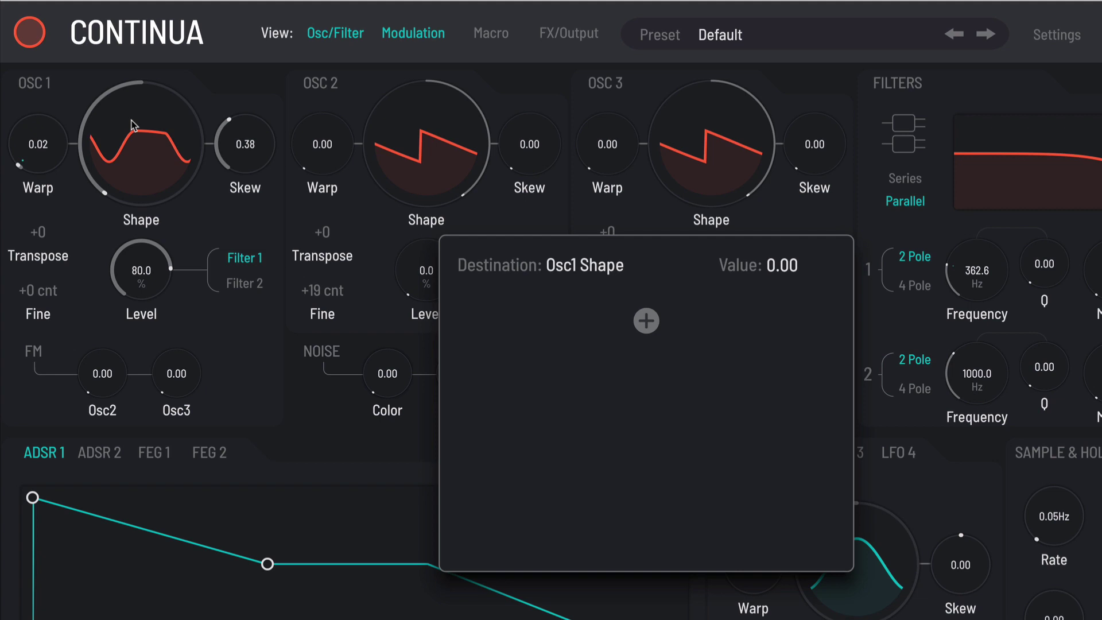
{"action": "left_click", "coordinate": [646, 321]}
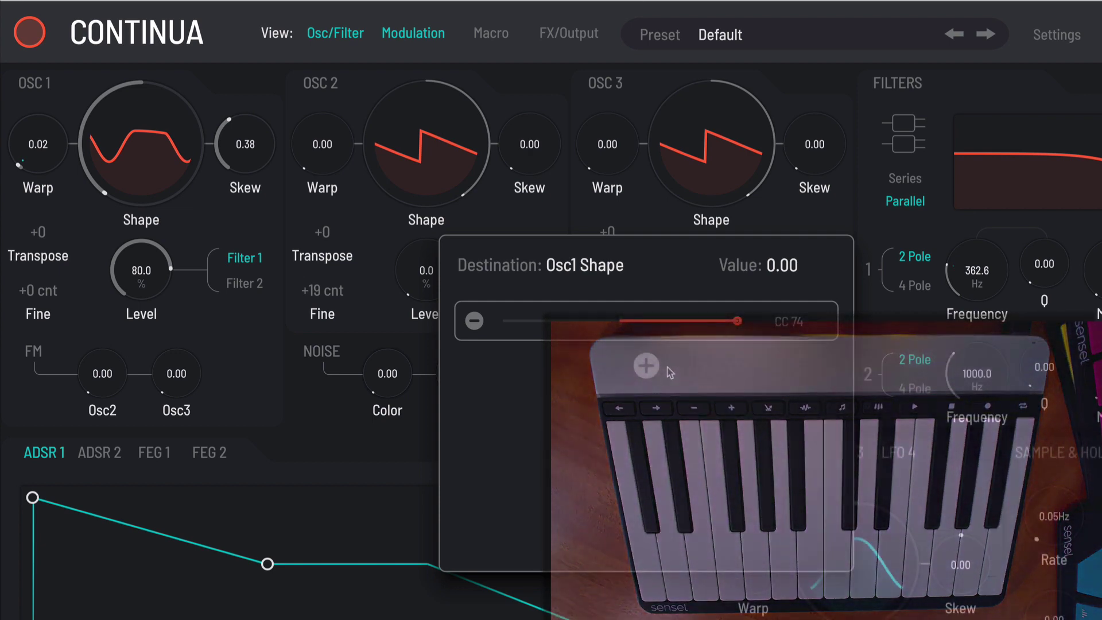
- Route PitchBend to the OSC 1 Skew knob at a near-maximum positive amount
{"action": "left_click", "coordinate": [243, 154]}
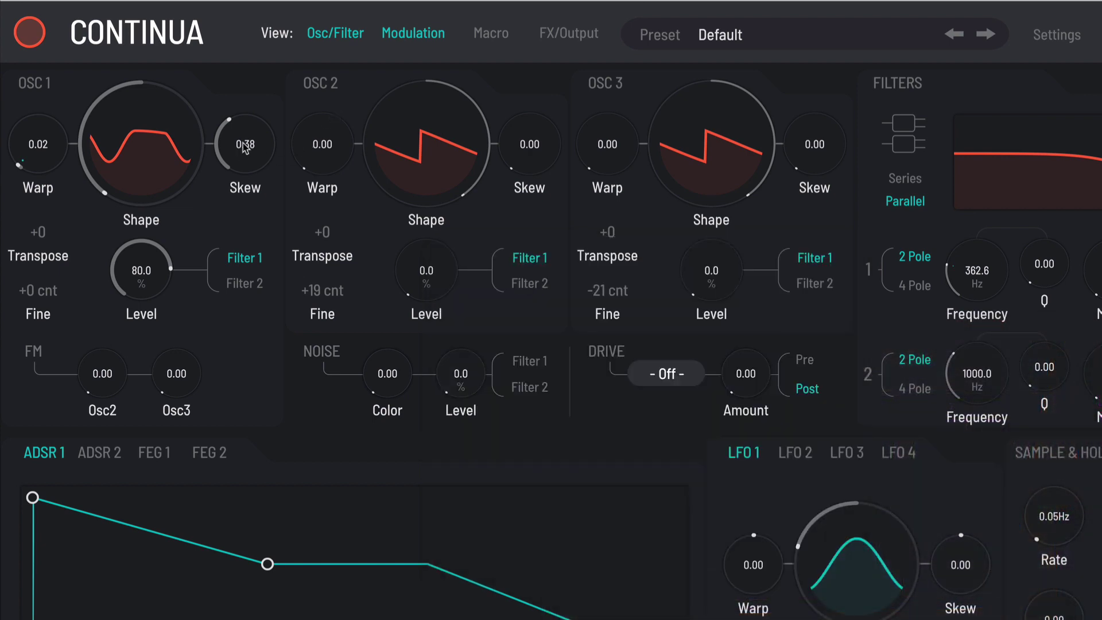
{"action": "left_click", "coordinate": [246, 147]}
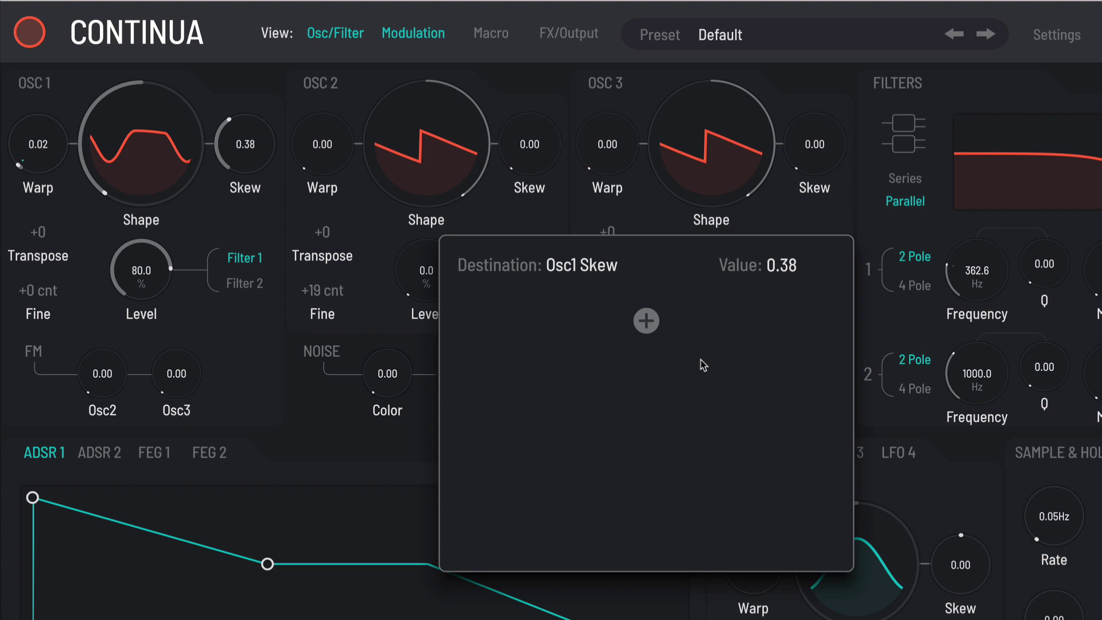
{"action": "left_click", "coordinate": [657, 327]}
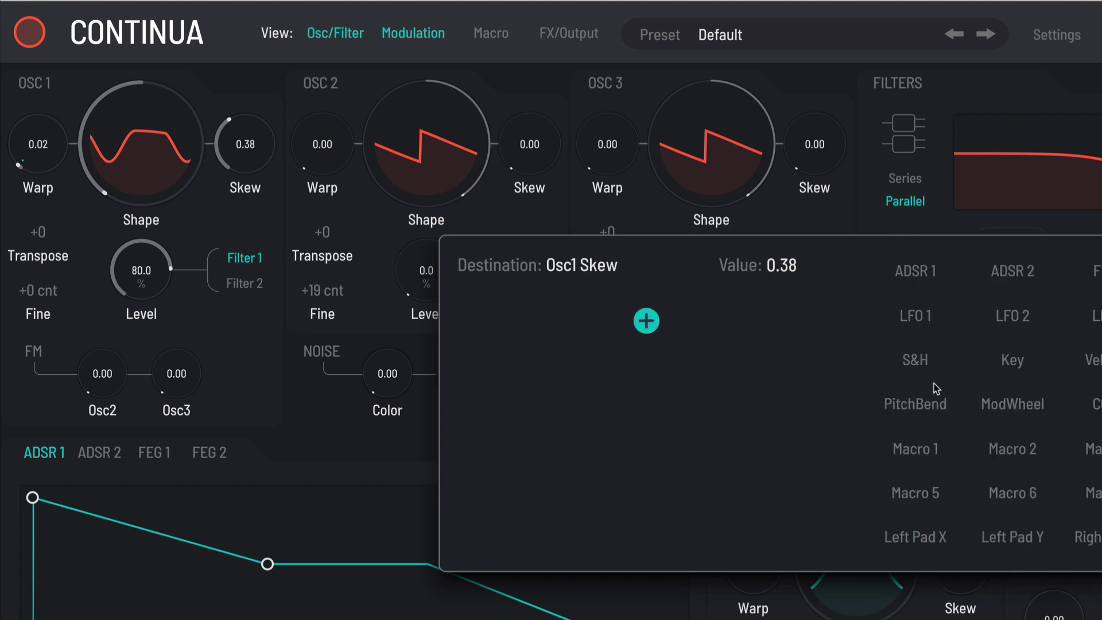
{"action": "left_click", "coordinate": [919, 406]}
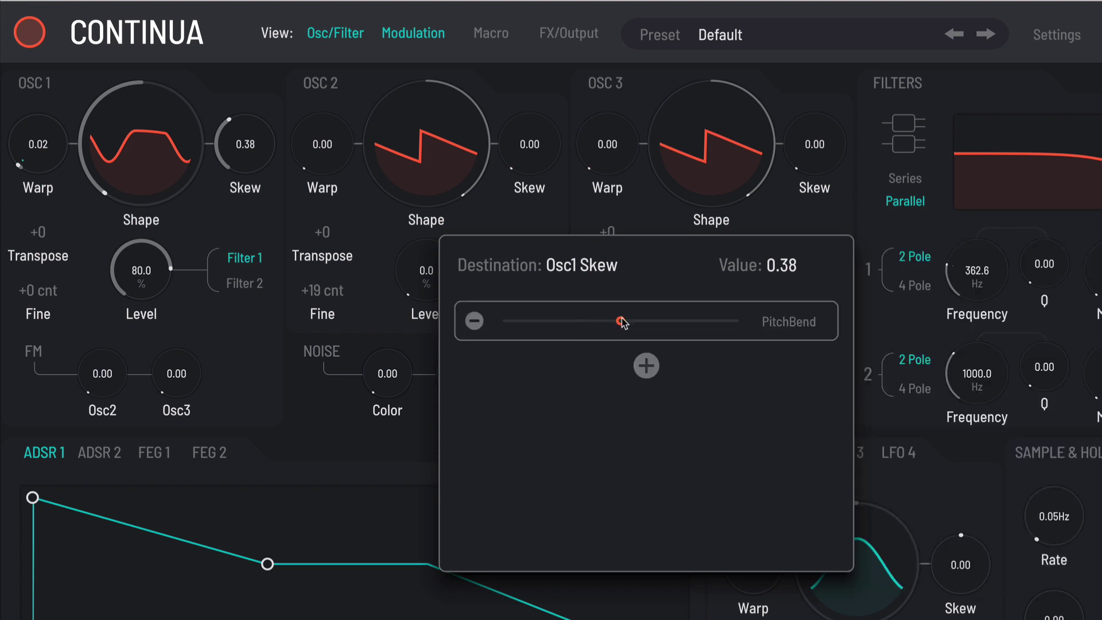
{"action": "left_click_drag", "start_coordinate": [623, 323], "coordinate": [764, 326]}
{"action": "left_click", "coordinate": [210, 214]}
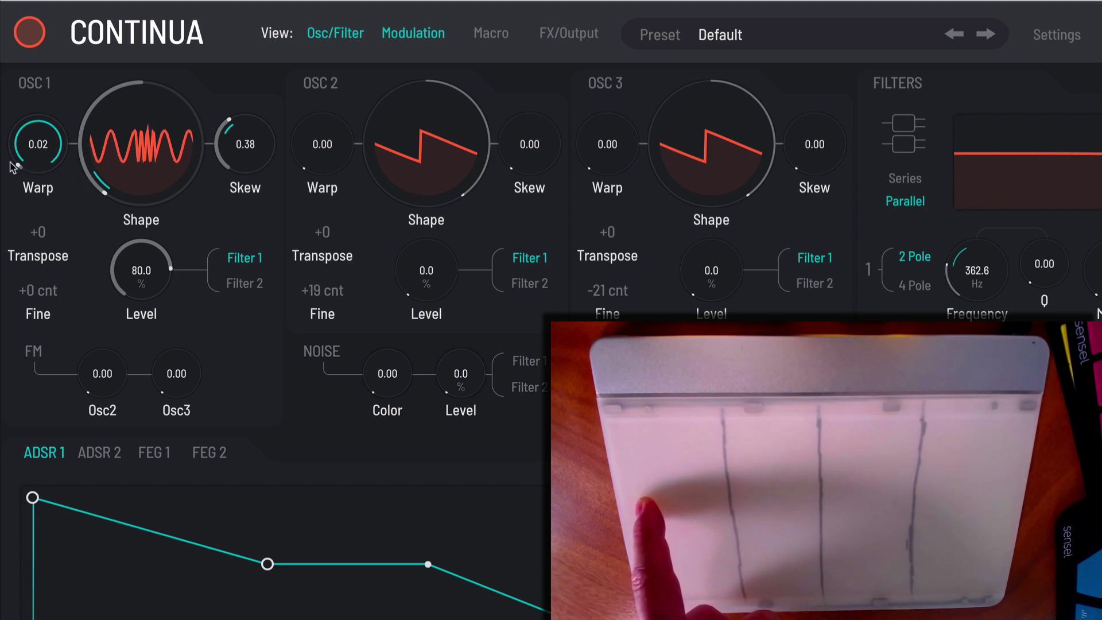
- Set OSC 1 Warp to 1.00 and Skew to 0.20, keep the filters parallel, and make Filter 1 2-pole
{"action": "left_click_drag", "start_coordinate": [17, 167], "coordinate": [113, 88]}
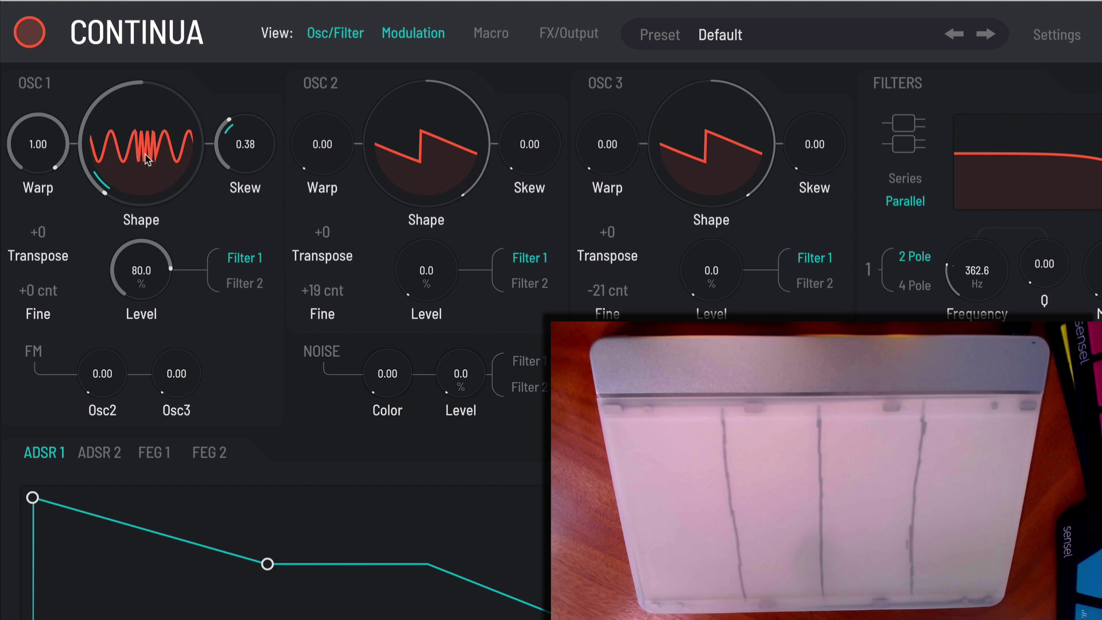
{"action": "left_click_drag", "start_coordinate": [229, 129], "coordinate": [229, 152]}
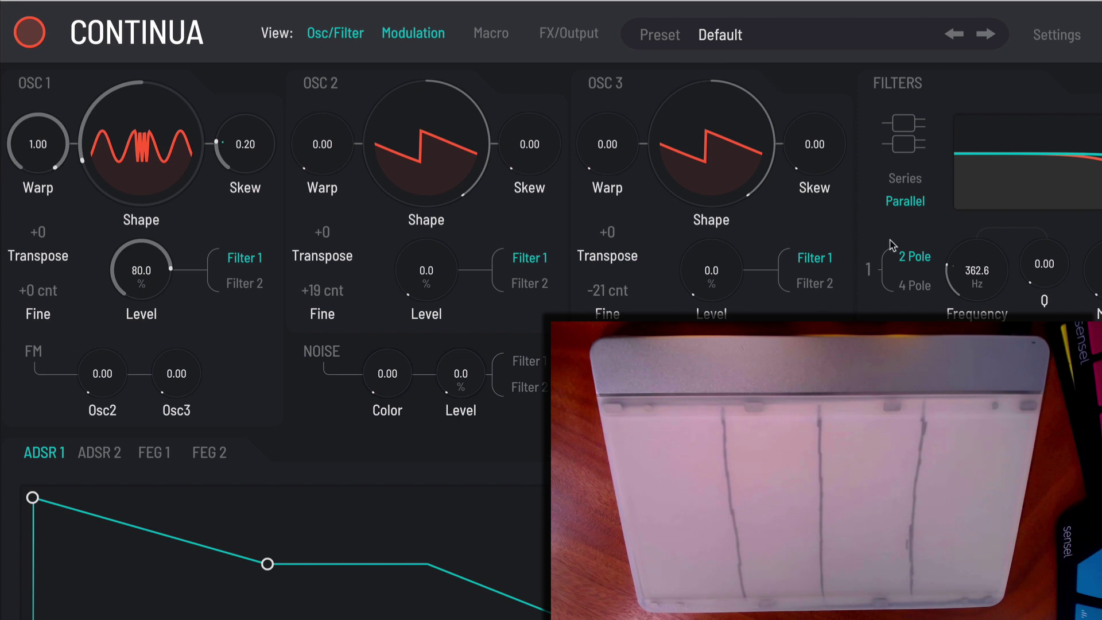
{"action": "left_click", "coordinate": [914, 143]}
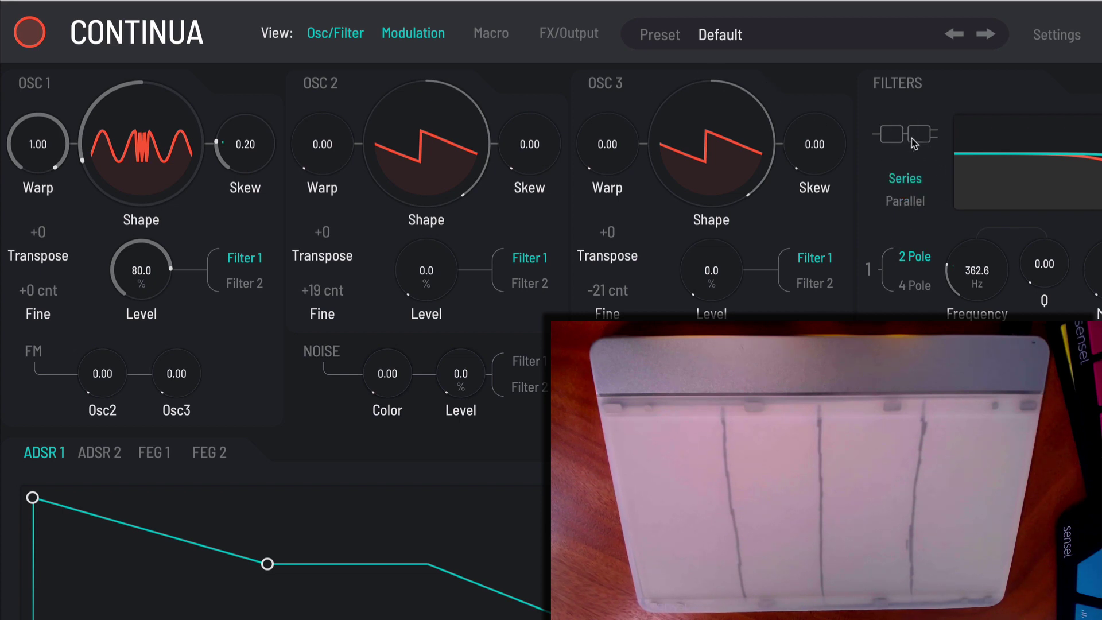
{"action": "left_click", "coordinate": [914, 144]}
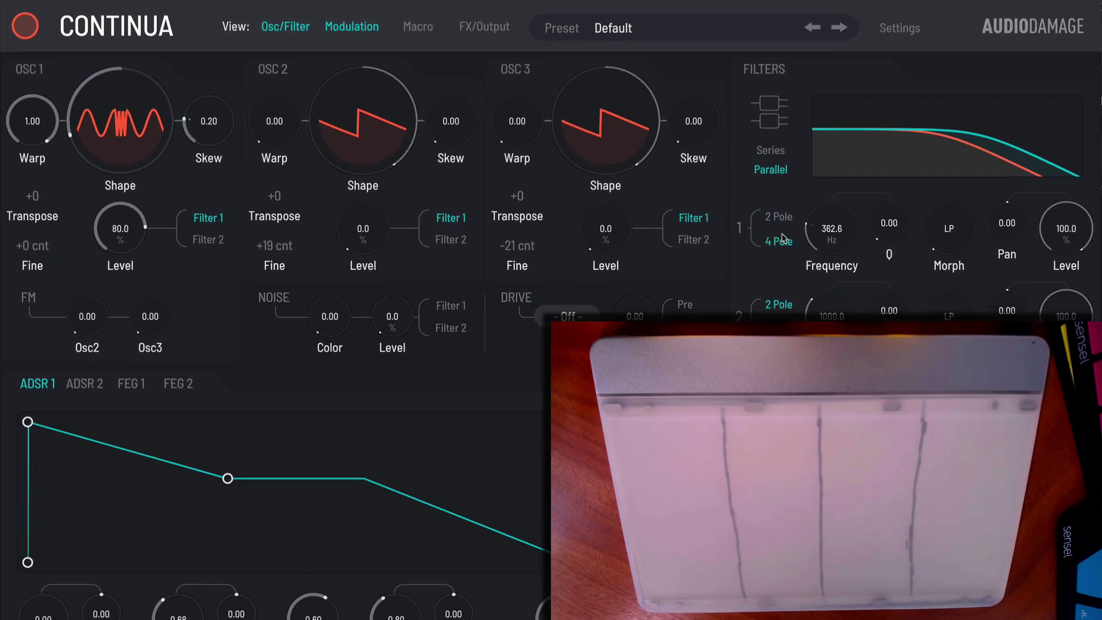
{"action": "left_click", "coordinate": [783, 238]}
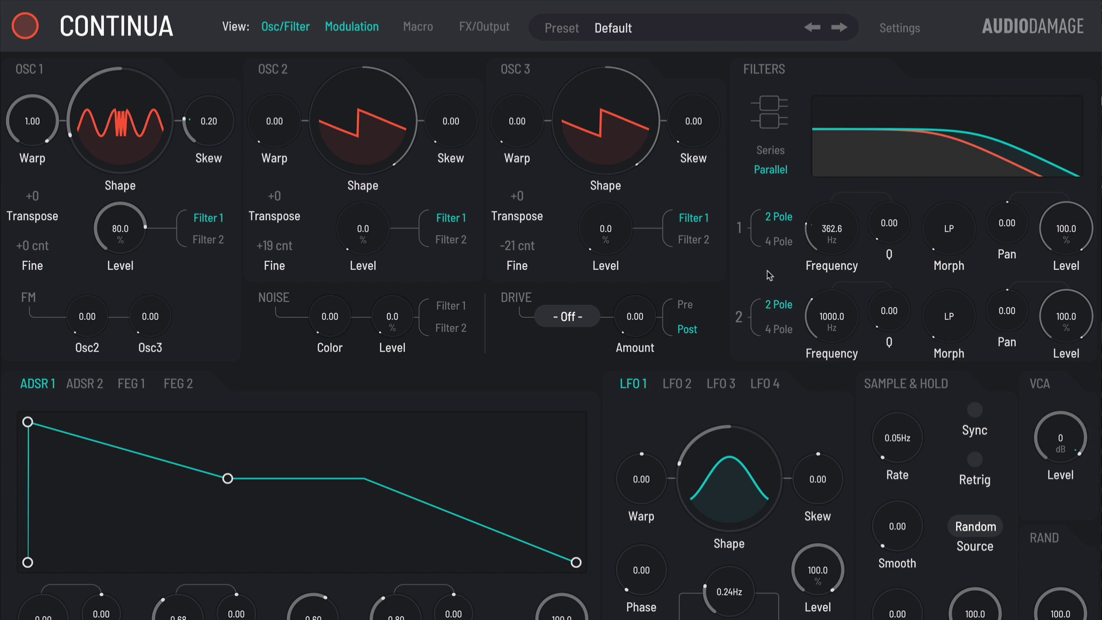
- Switch to the Macro/FX/Output page and enable the Reverb
{"action": "left_click", "coordinate": [476, 29]}
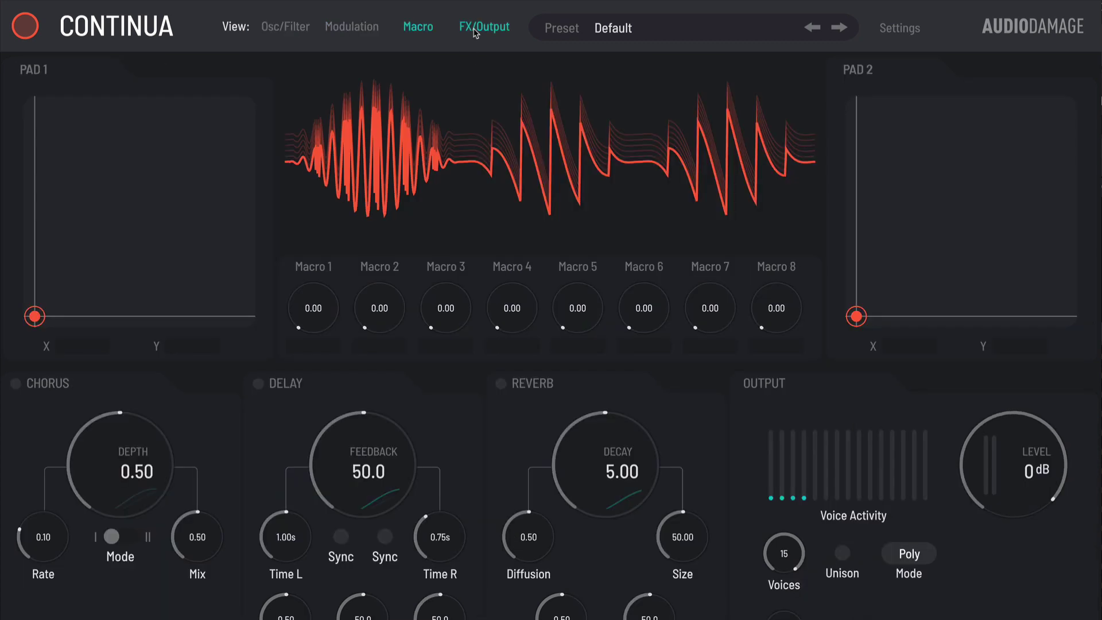
{"action": "left_click", "coordinate": [501, 384]}
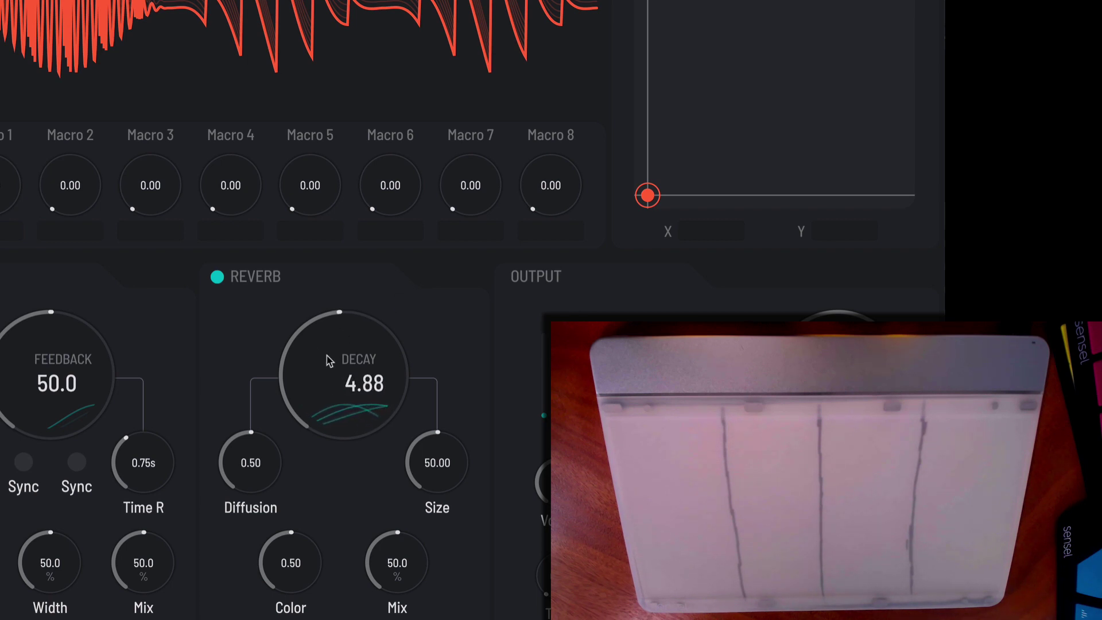
- Raise the reverb Decay to 6.55 and bring the reverb Mix down to 0.0%
{"action": "left_click_drag", "start_coordinate": [326, 363], "coordinate": [336, 340]}
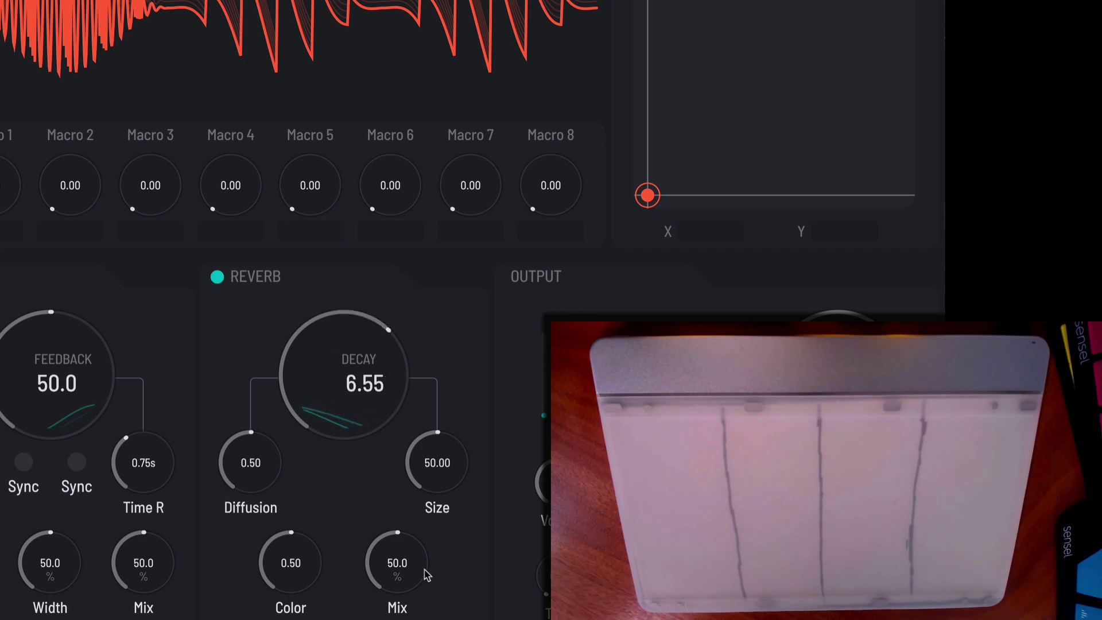
{"action": "left_click_drag", "start_coordinate": [413, 564], "coordinate": [408, 618]}
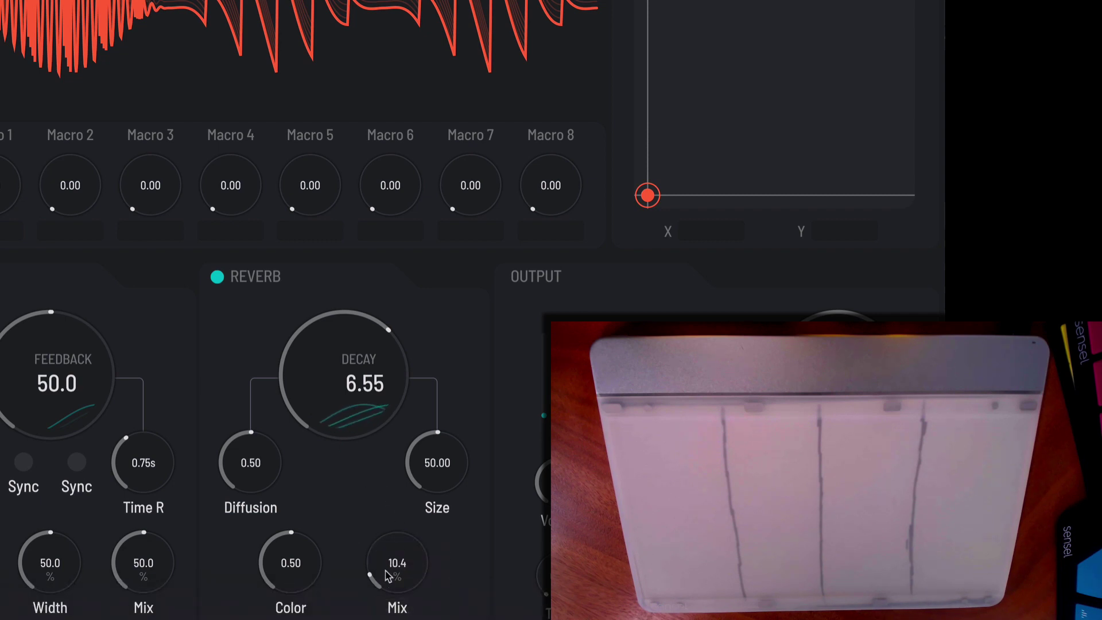
{"action": "left_click_drag", "start_coordinate": [397, 563], "coordinate": [398, 603]}
- Add CC 74 as a modulation source on the reverb Mix at full amount
{"action": "right_click", "coordinate": [402, 569]}
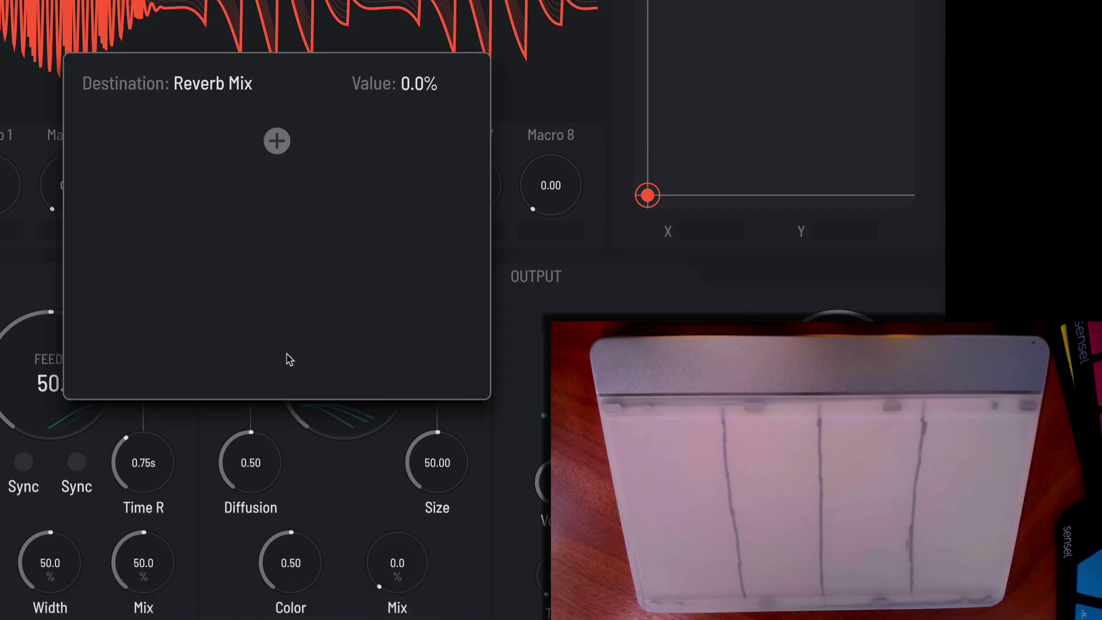
{"action": "left_click", "coordinate": [285, 140]}
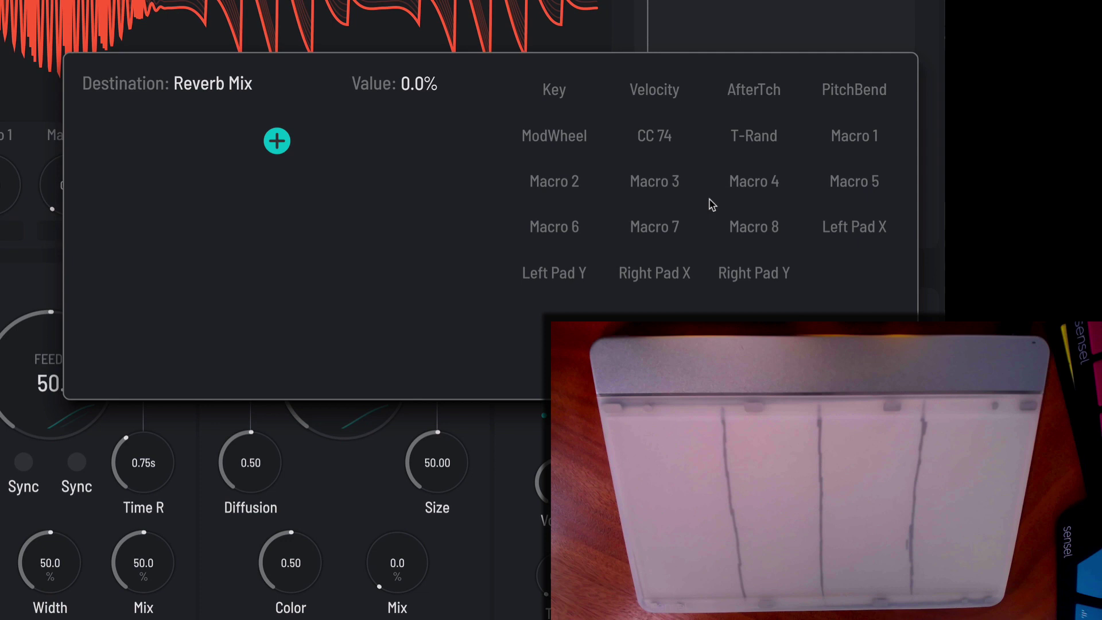
{"action": "left_click", "coordinate": [657, 138]}
{"action": "left_click_drag", "start_coordinate": [267, 141], "coordinate": [467, 148]}
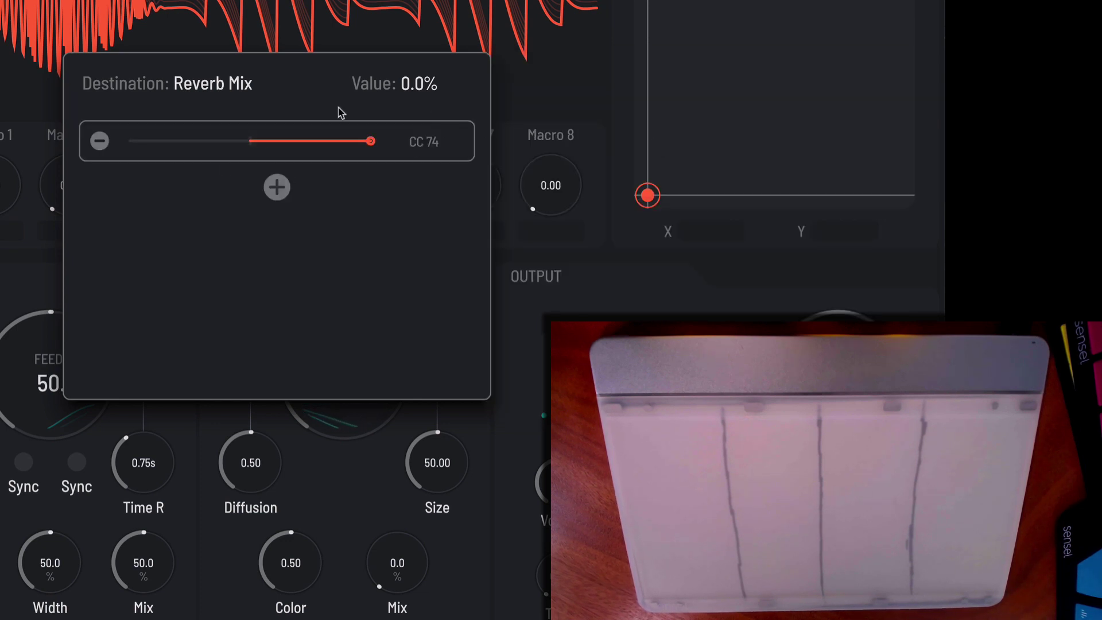
{"action": "left_click", "coordinate": [340, 522]}
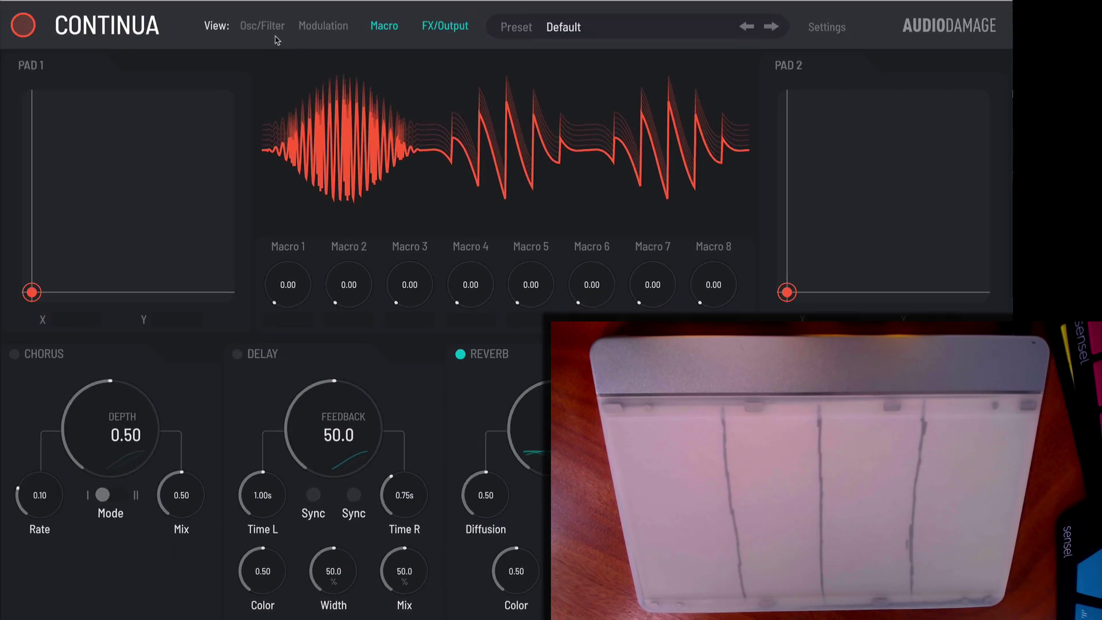
- Load the 'Hidden Pulse' preset from Artist > SonalSystem > Pad on the Osc/Filter page
{"action": "left_click", "coordinate": [276, 27]}
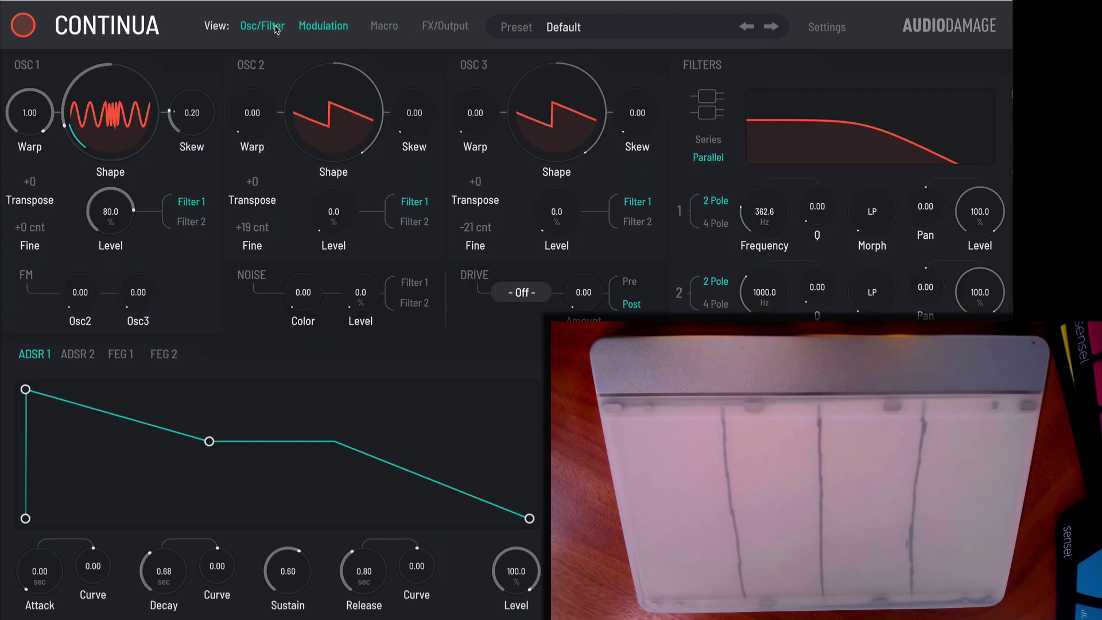
{"action": "left_click", "coordinate": [563, 29]}
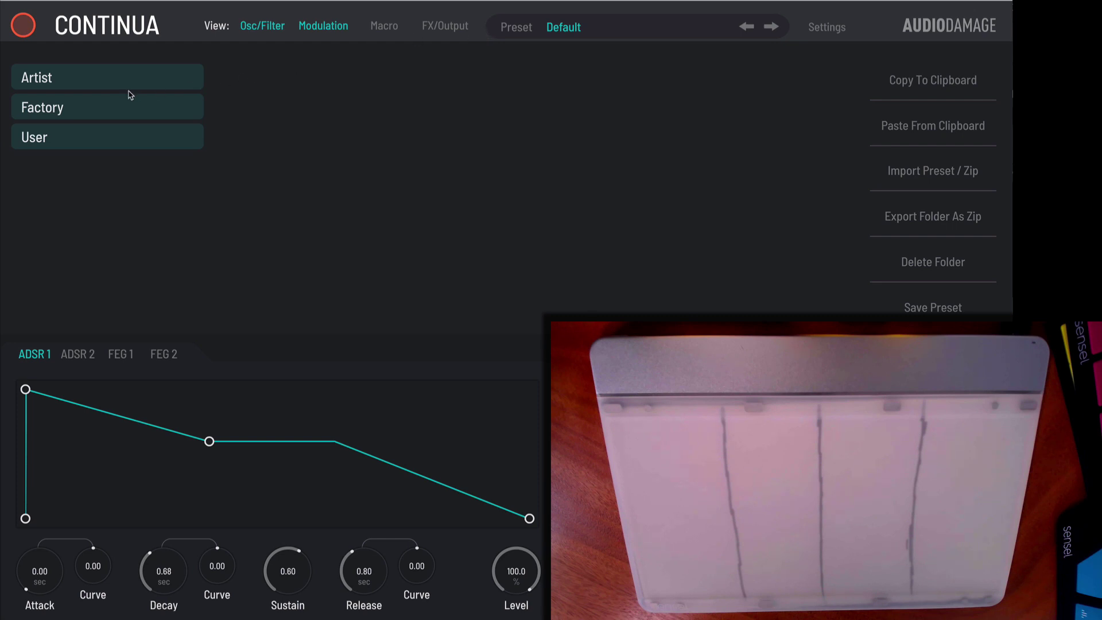
{"action": "left_click", "coordinate": [66, 78]}
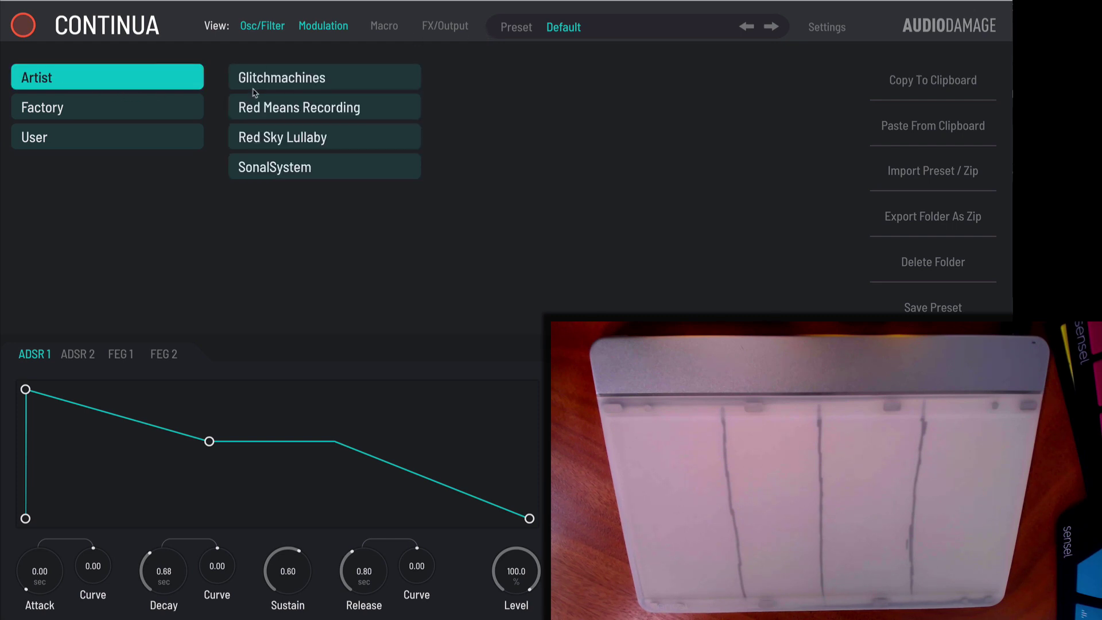
{"action": "left_click", "coordinate": [265, 177]}
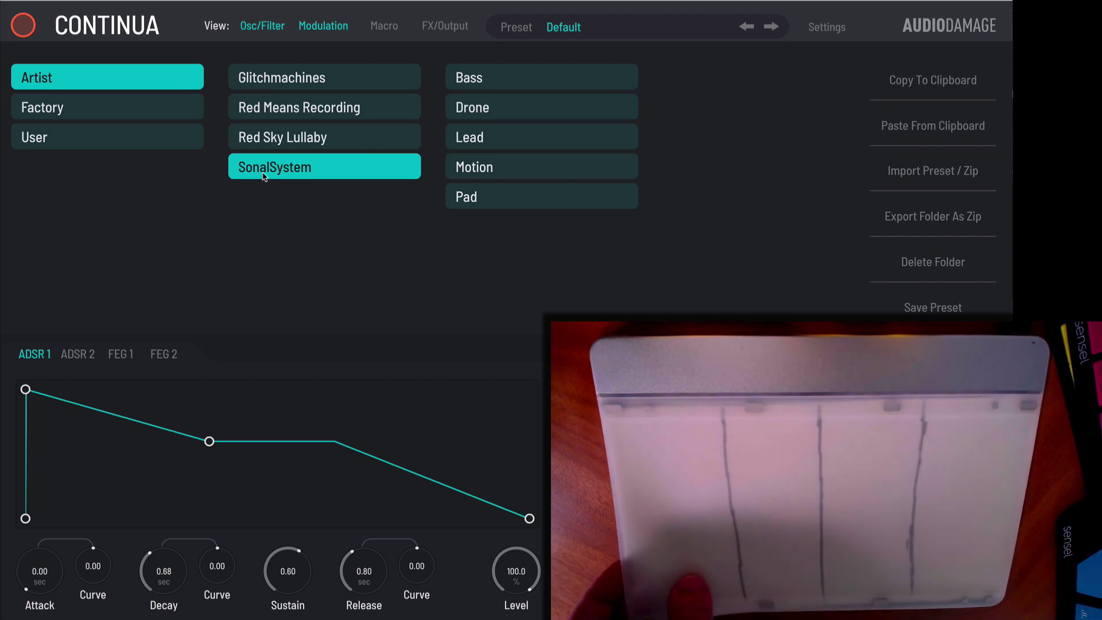
{"action": "left_click", "coordinate": [467, 197]}
{"action": "left_click", "coordinate": [746, 257]}
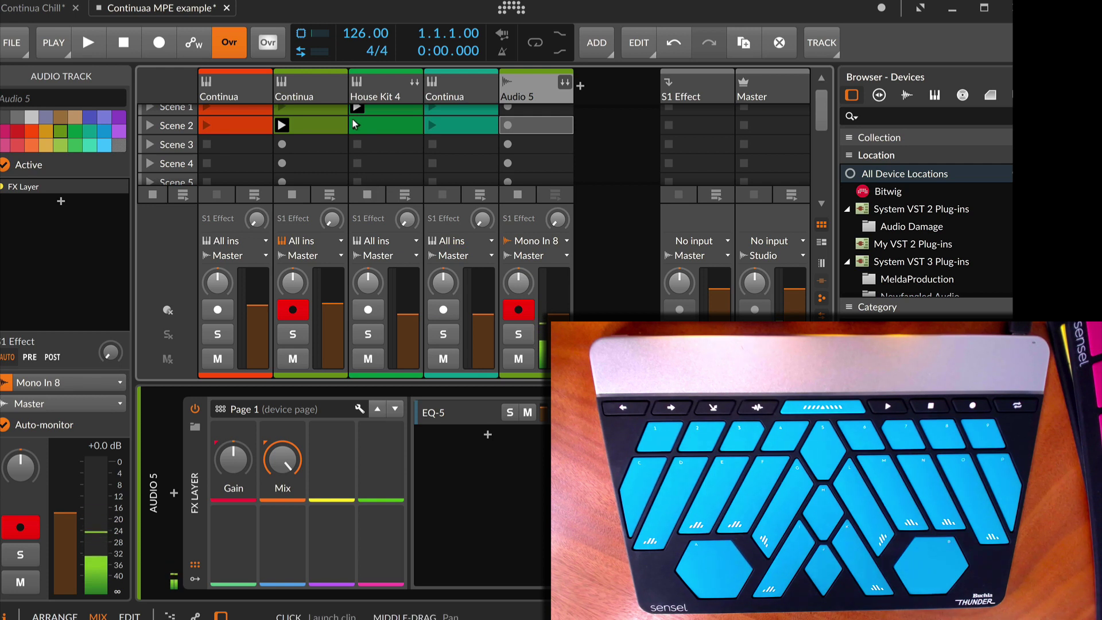
- Select the second Continua track and bring up its plug-in window showing the Whopper preset
{"action": "left_click", "coordinate": [326, 93]}
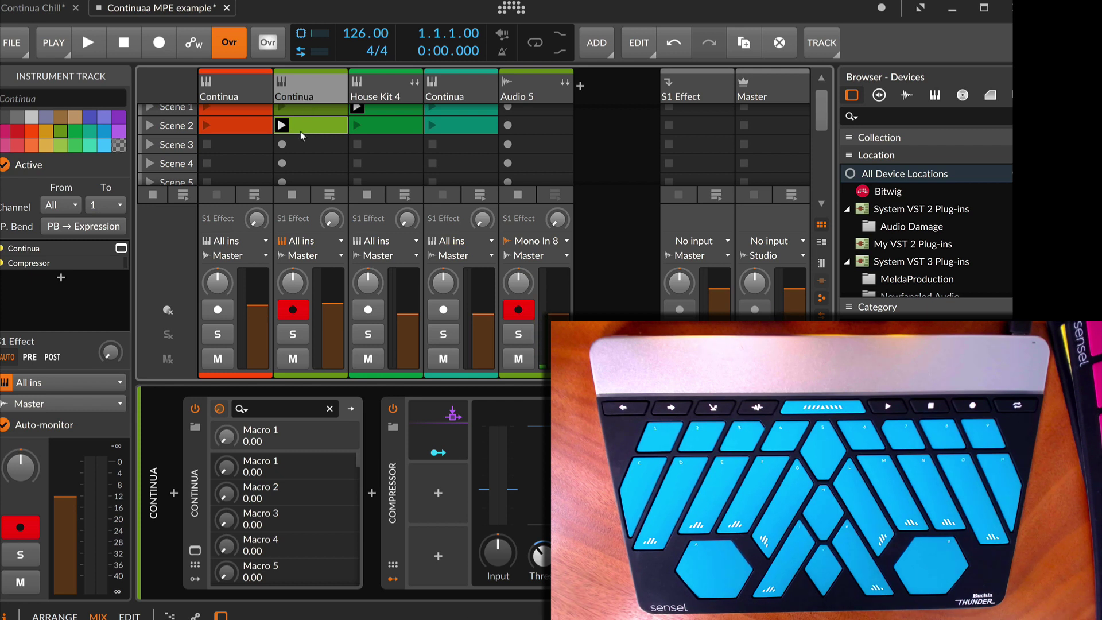
{"action": "scroll", "coordinate": [301, 132], "scroll_direction": "up", "scroll_amount": 1}
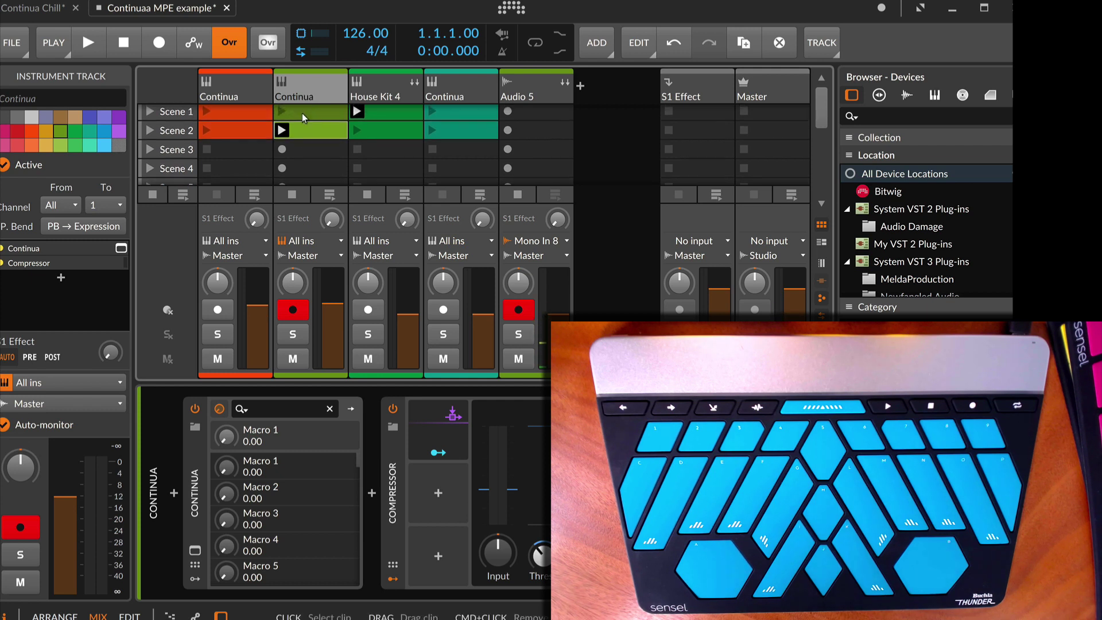
{"action": "left_click", "coordinate": [195, 550]}
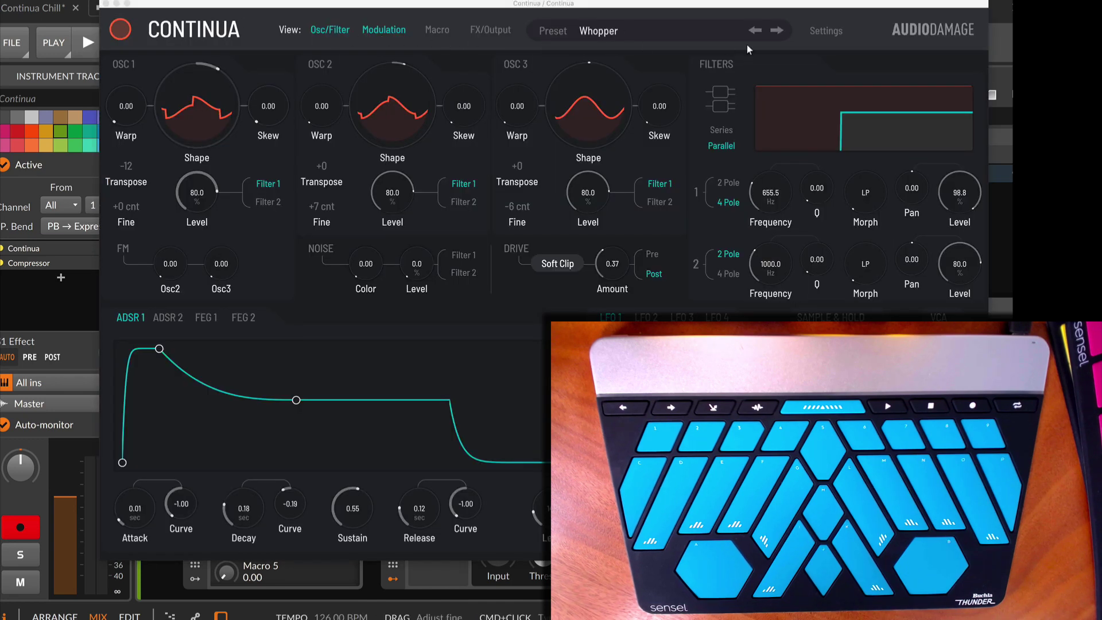
- Browse the Factory Bass presets, keep Whopper loaded, and close the Continua window
{"action": "left_click", "coordinate": [599, 31]}
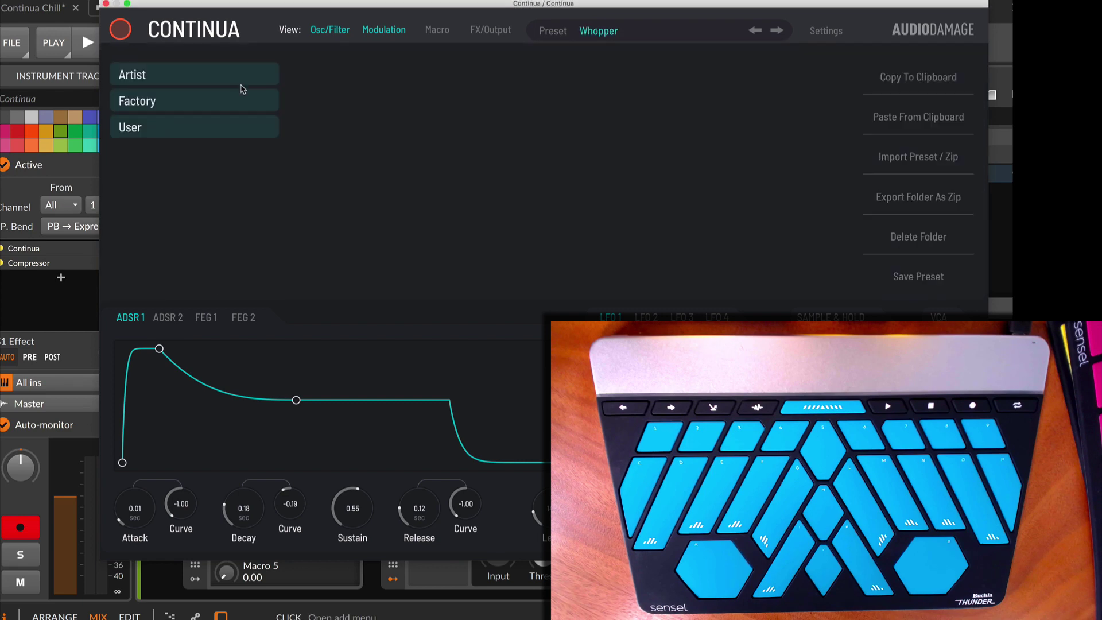
{"action": "left_click", "coordinate": [244, 103]}
{"action": "left_click", "coordinate": [340, 79]}
{"action": "left_click", "coordinate": [340, 164]}
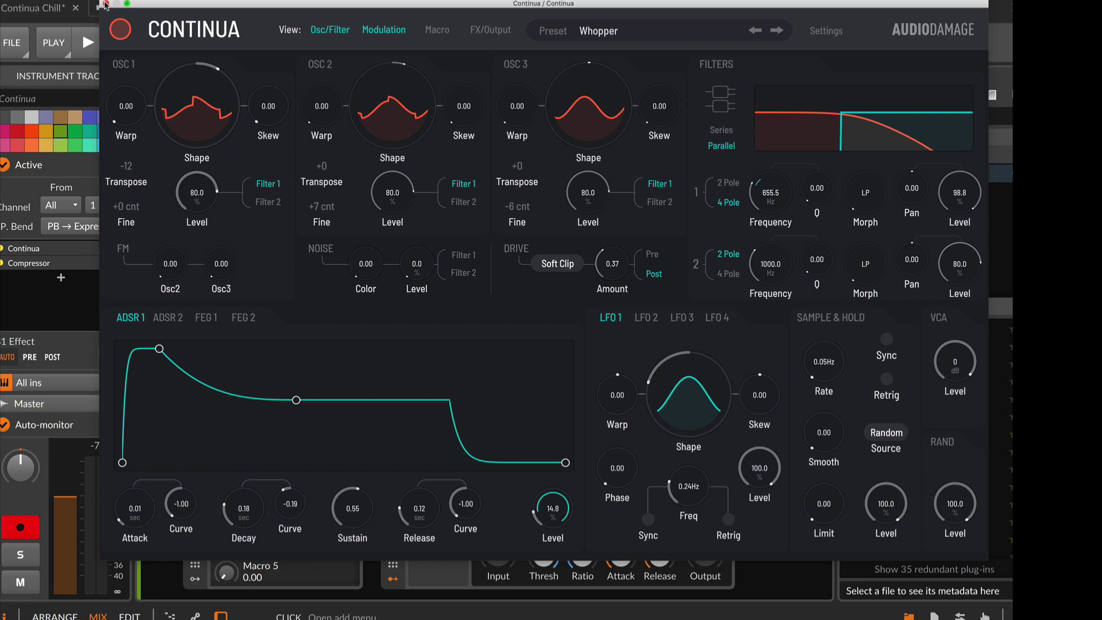
{"action": "left_click", "coordinate": [105, 5]}
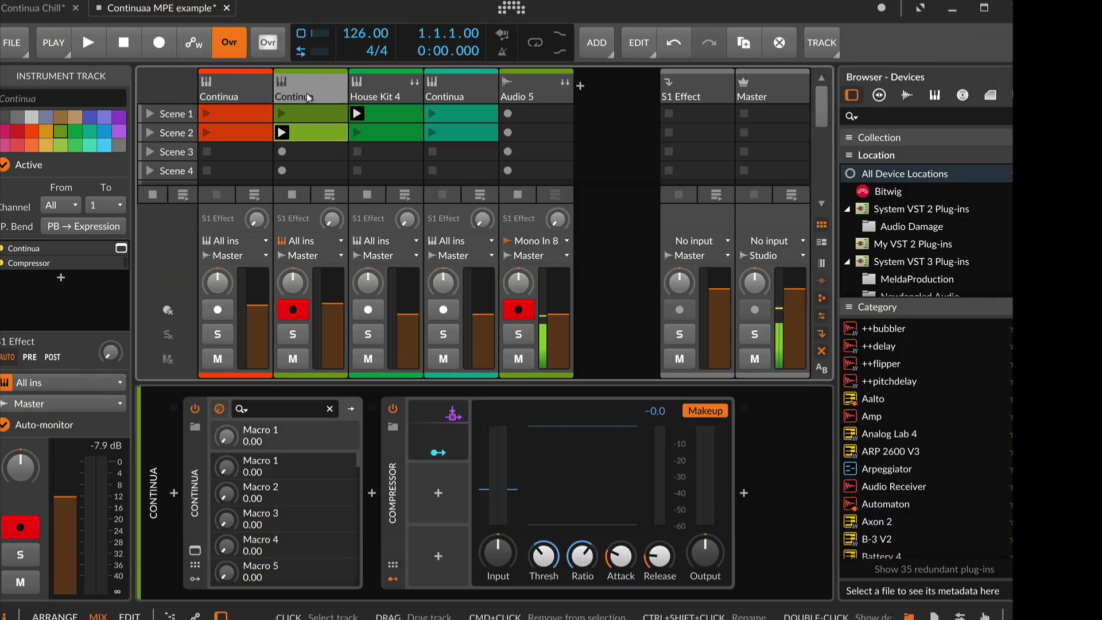
- Launch Scene 1 on House Kit 4 and the second Continua track, then open that clip's notes
{"action": "left_click", "coordinate": [373, 88]}
{"action": "left_click", "coordinate": [357, 113]}
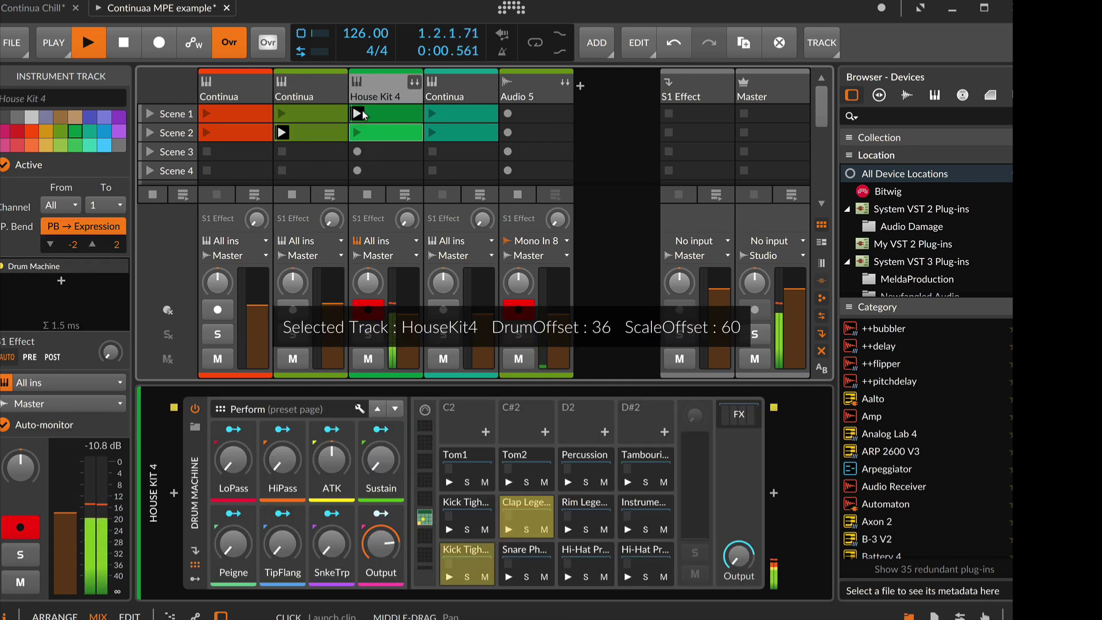
{"action": "left_click", "coordinate": [305, 92]}
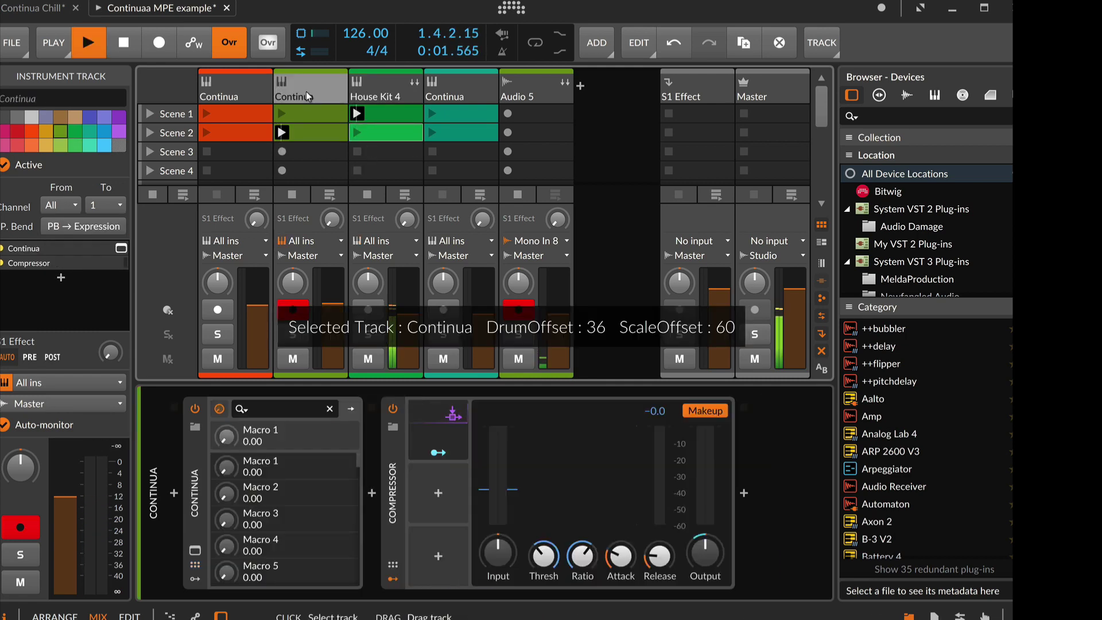
{"action": "left_click", "coordinate": [283, 113]}
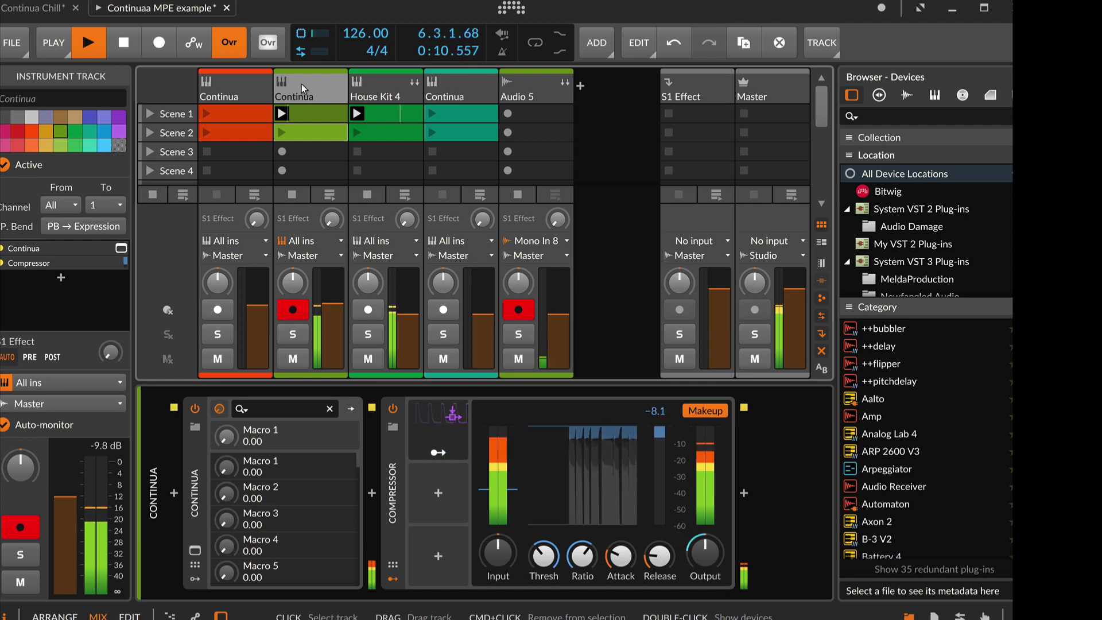
{"action": "left_click", "coordinate": [310, 112]}
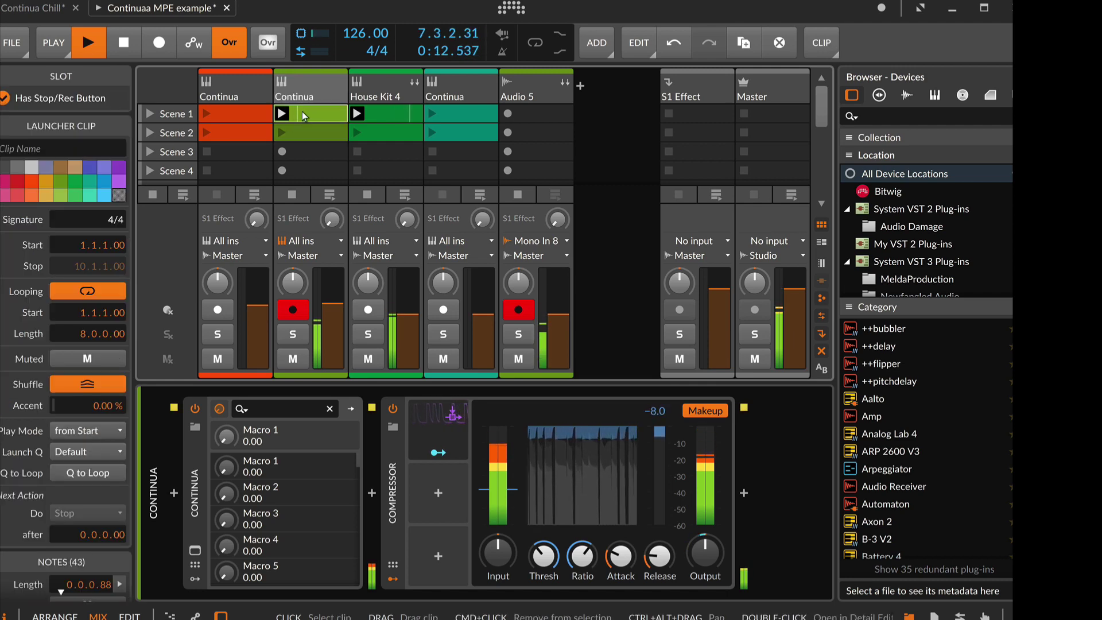
{"action": "double_click", "coordinate": [310, 112]}
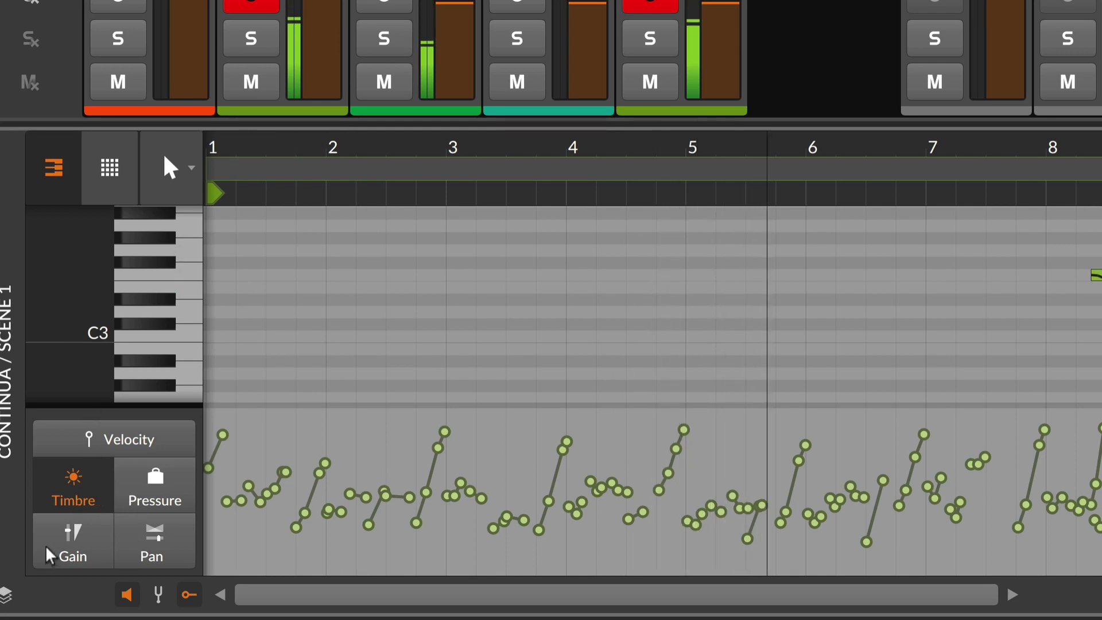
- Toggle the Velocity and Timbre lanes in the piano roll, then show the track's device chain
{"action": "left_click", "coordinate": [122, 447]}
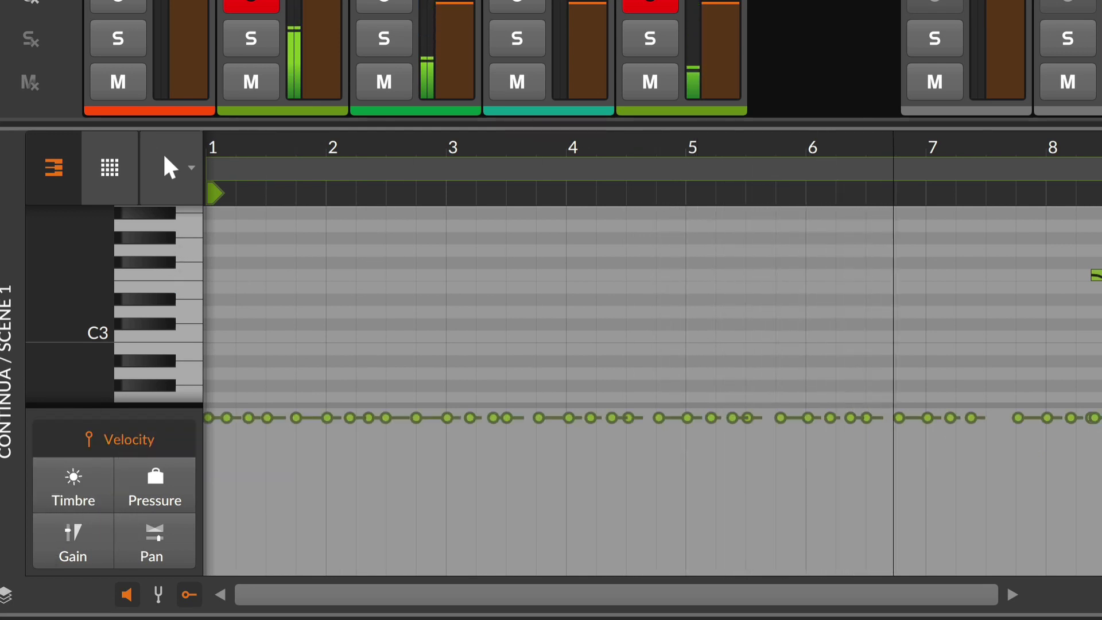
{"action": "scroll", "coordinate": [648, 314], "scroll_direction": "down", "scroll_amount": 5}
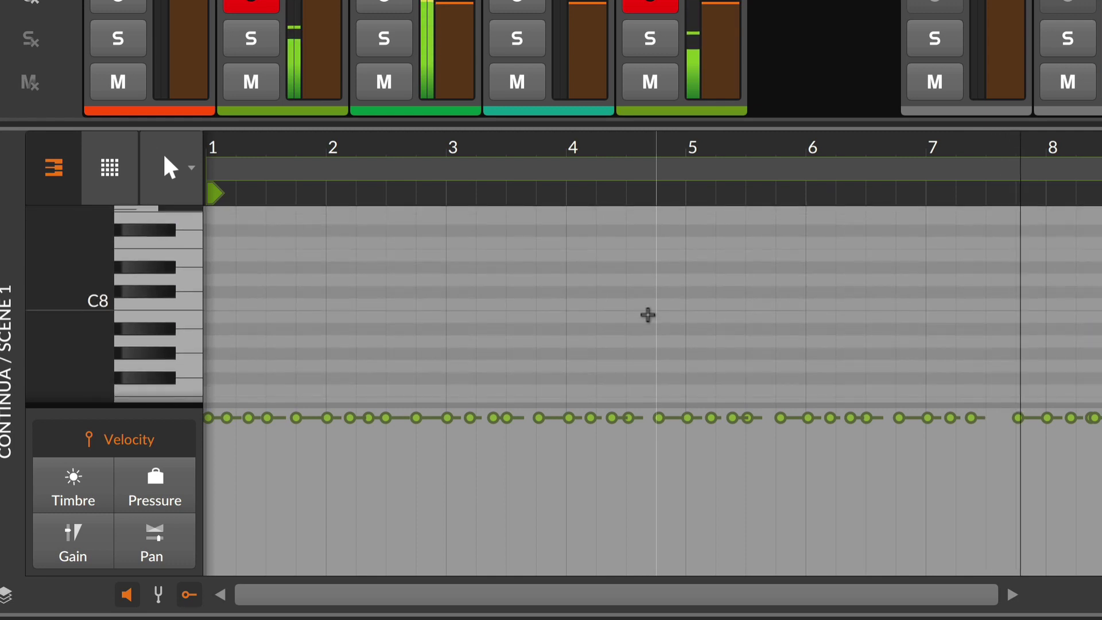
{"action": "scroll", "coordinate": [649, 315], "scroll_direction": "up", "scroll_amount": 2}
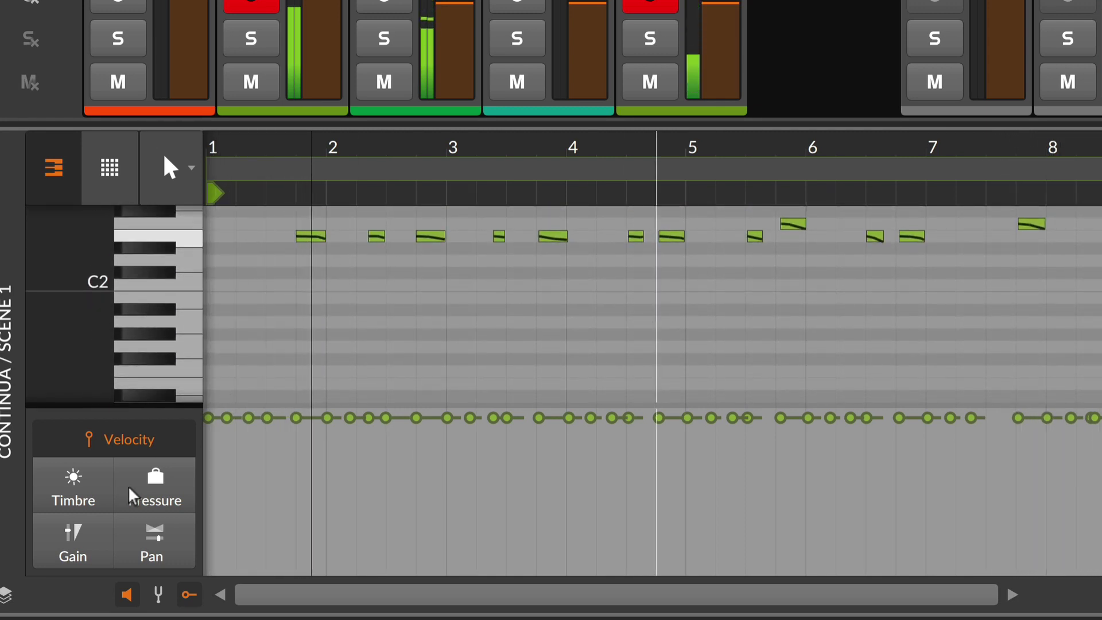
{"action": "left_click", "coordinate": [80, 505]}
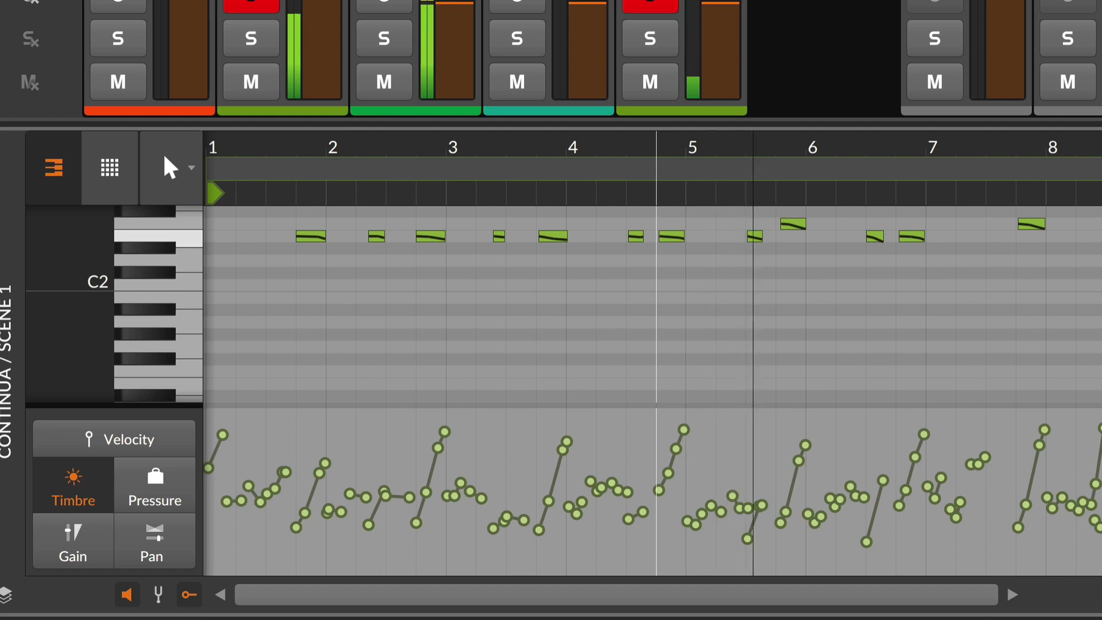
{"action": "key", "text": "d"}
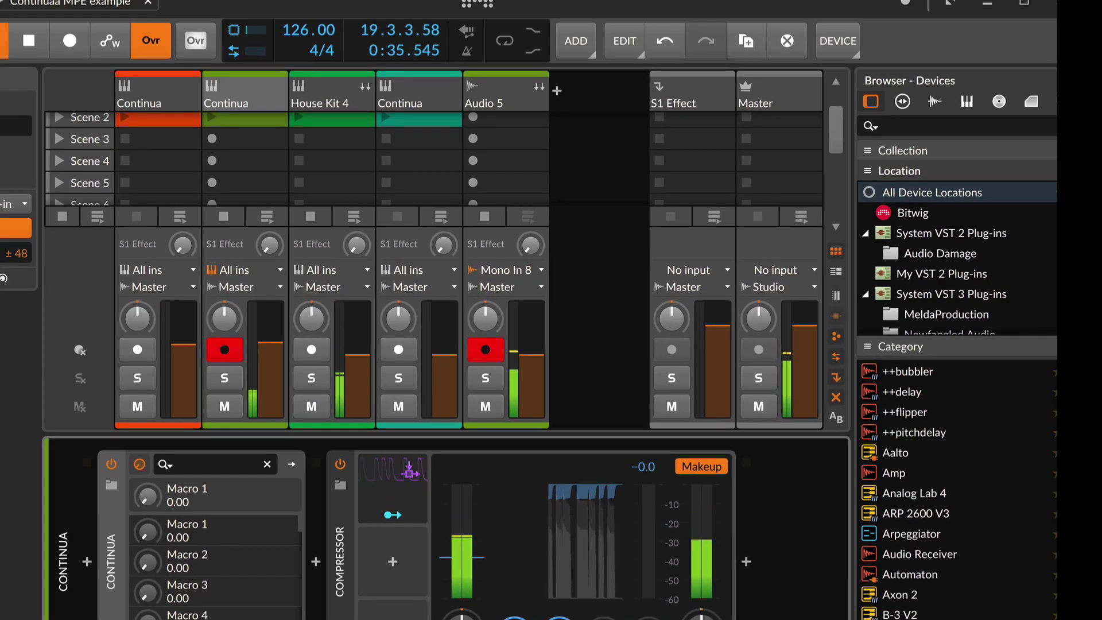
- Set ADSR 1 attack to 0.00 sec and add CC 74 modulation to Filter 1 Frequency near full amount
{"action": "left_click", "coordinate": [120, 276]}
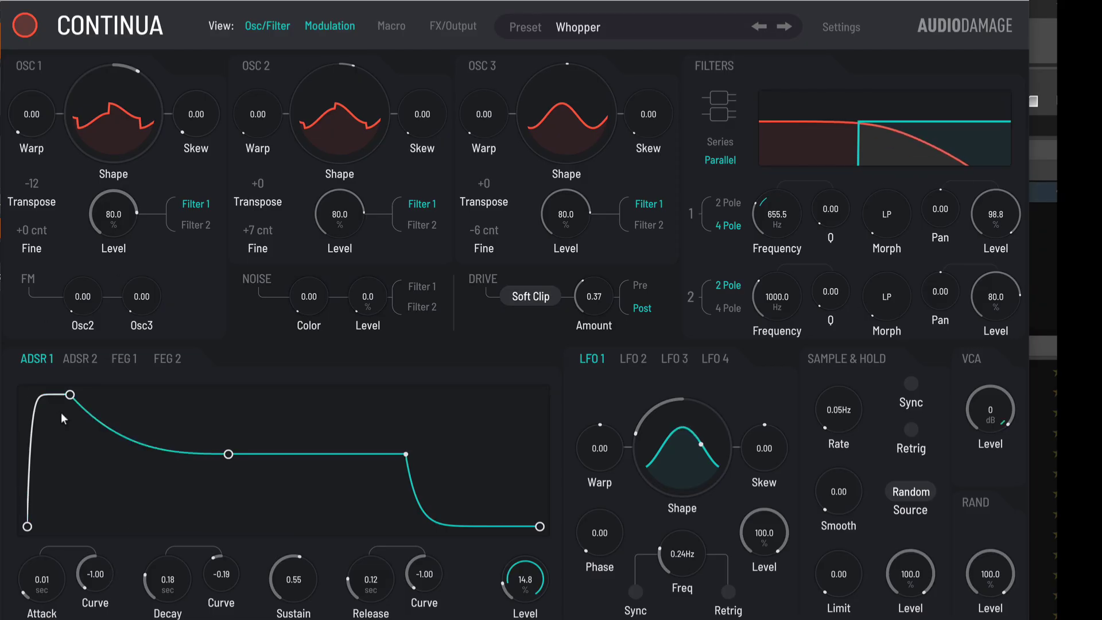
{"action": "left_click_drag", "start_coordinate": [70, 395], "coordinate": [35, 395]}
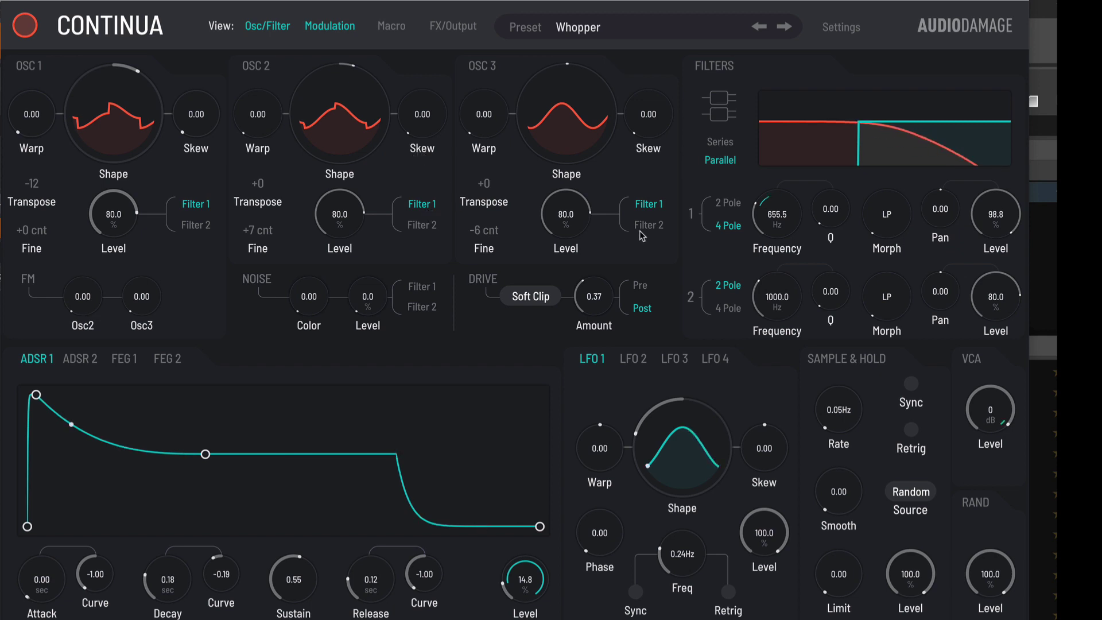
{"action": "right_click", "coordinate": [781, 223]}
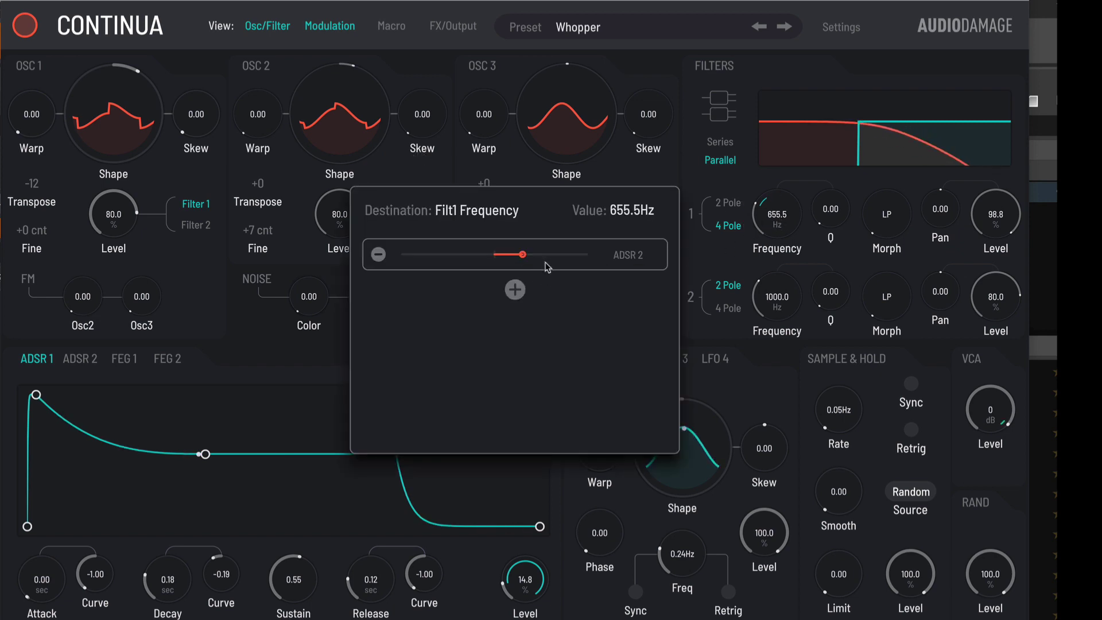
{"action": "left_click", "coordinate": [509, 295]}
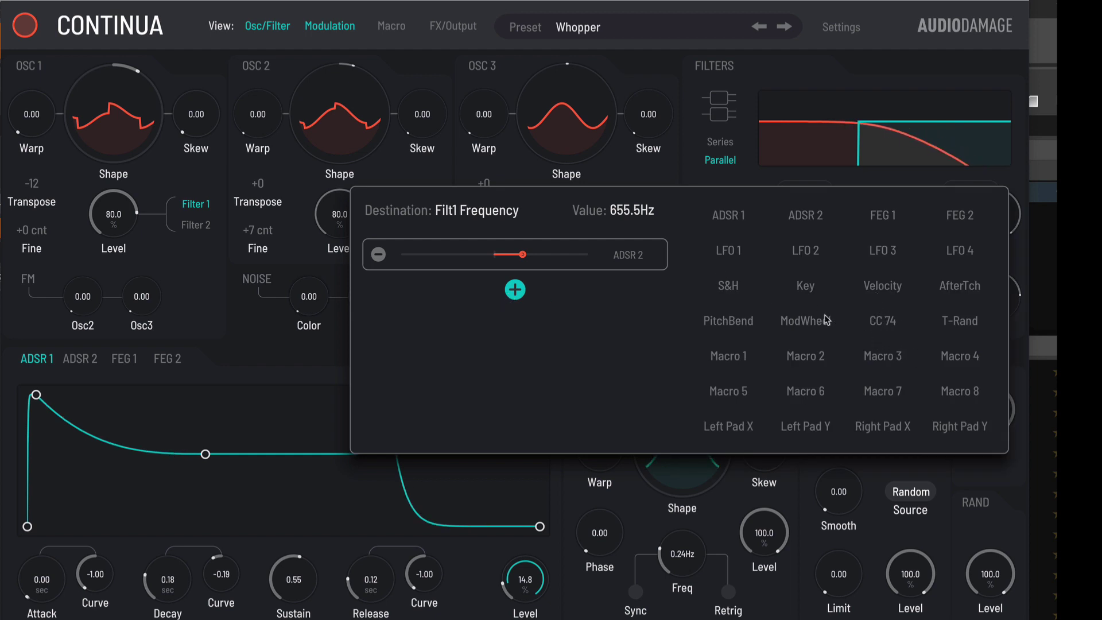
{"action": "left_click", "coordinate": [883, 321]}
{"action": "left_click_drag", "start_coordinate": [538, 295], "coordinate": [567, 297]}
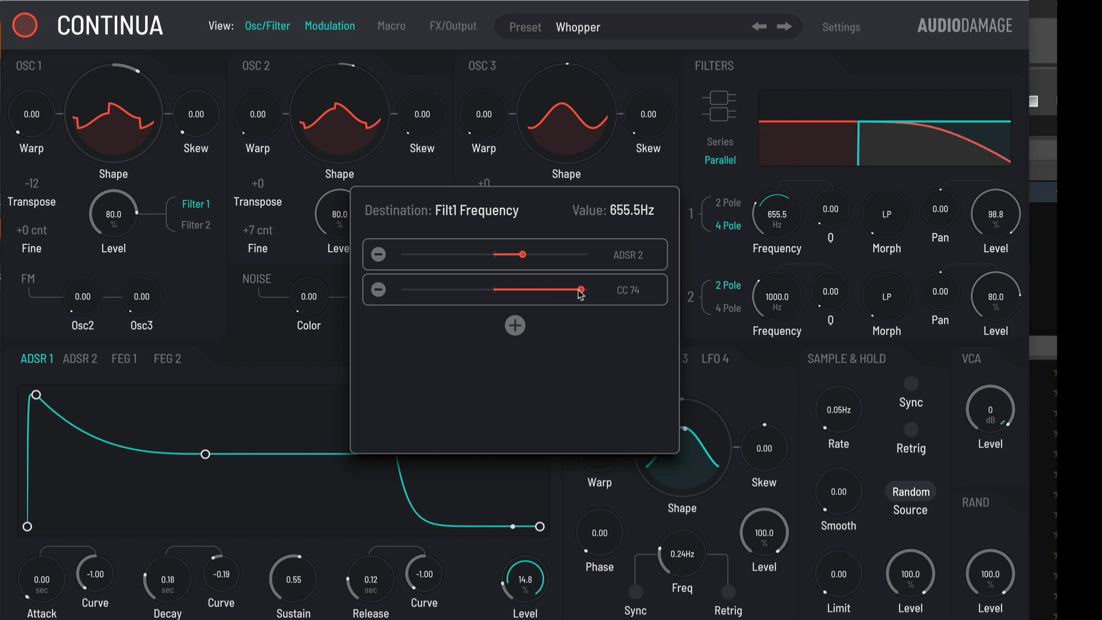
{"action": "left_click_drag", "start_coordinate": [568, 296], "coordinate": [508, 330]}
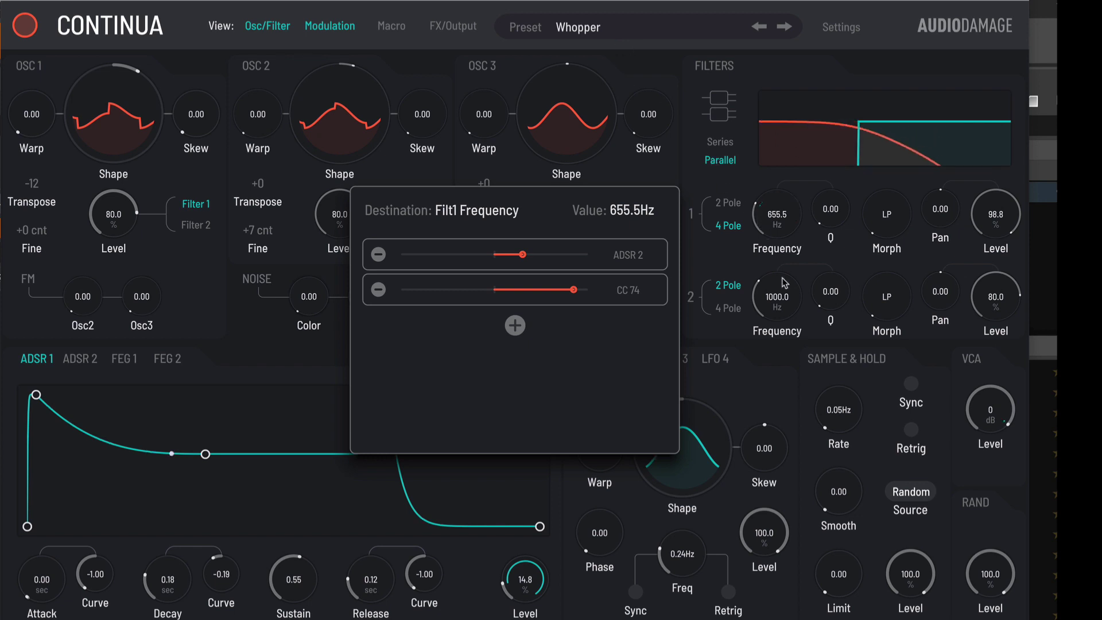
{"action": "left_click", "coordinate": [795, 311]}
- Load the User preset Whopper-mod, review the Macro/FX Output page, then return to Osc/Filter
{"action": "left_click", "coordinate": [561, 30]}
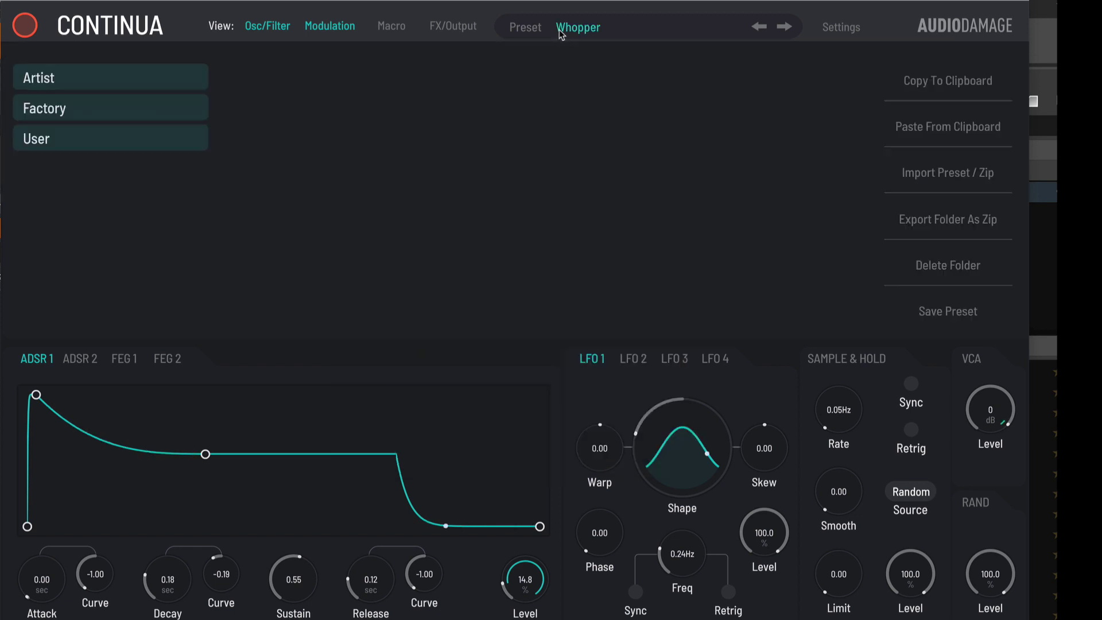
{"action": "left_click", "coordinate": [103, 141]}
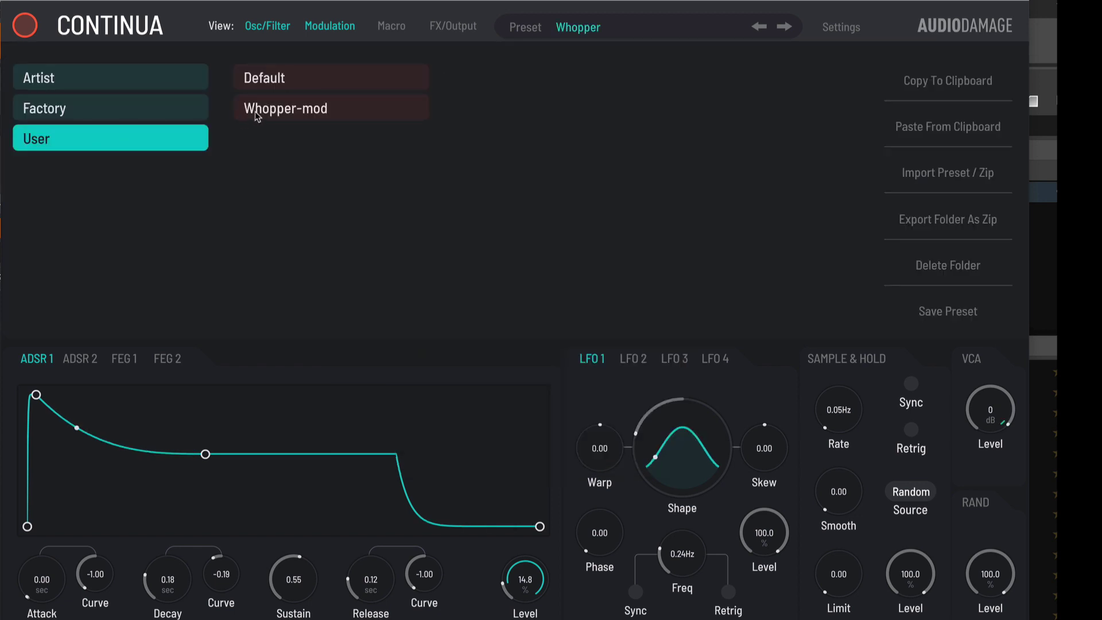
{"action": "left_click", "coordinate": [258, 117]}
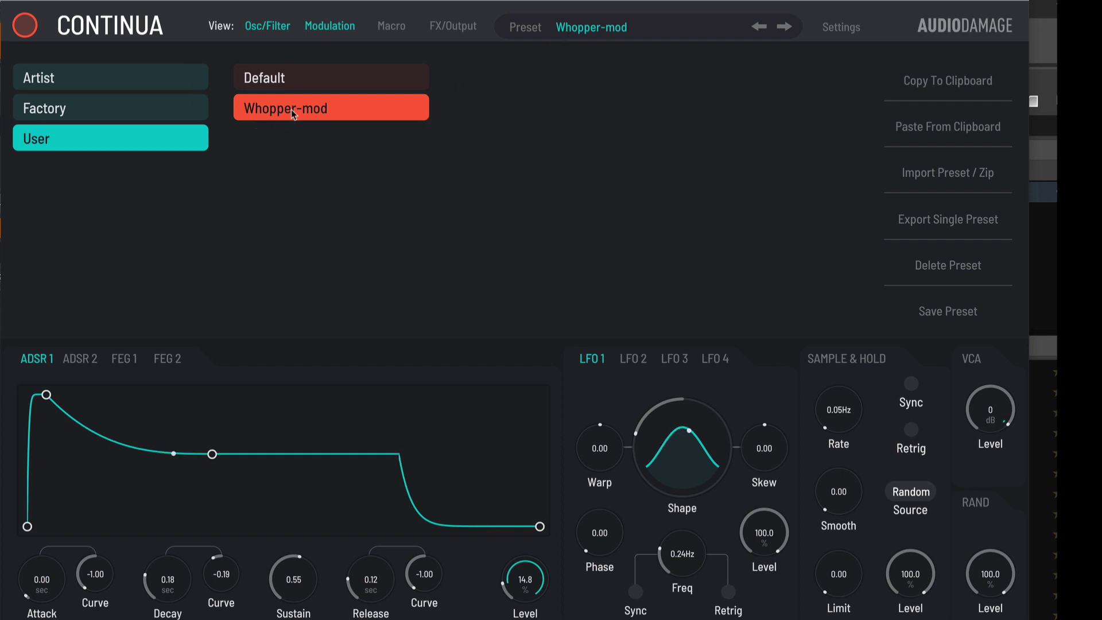
{"action": "left_click", "coordinate": [600, 31]}
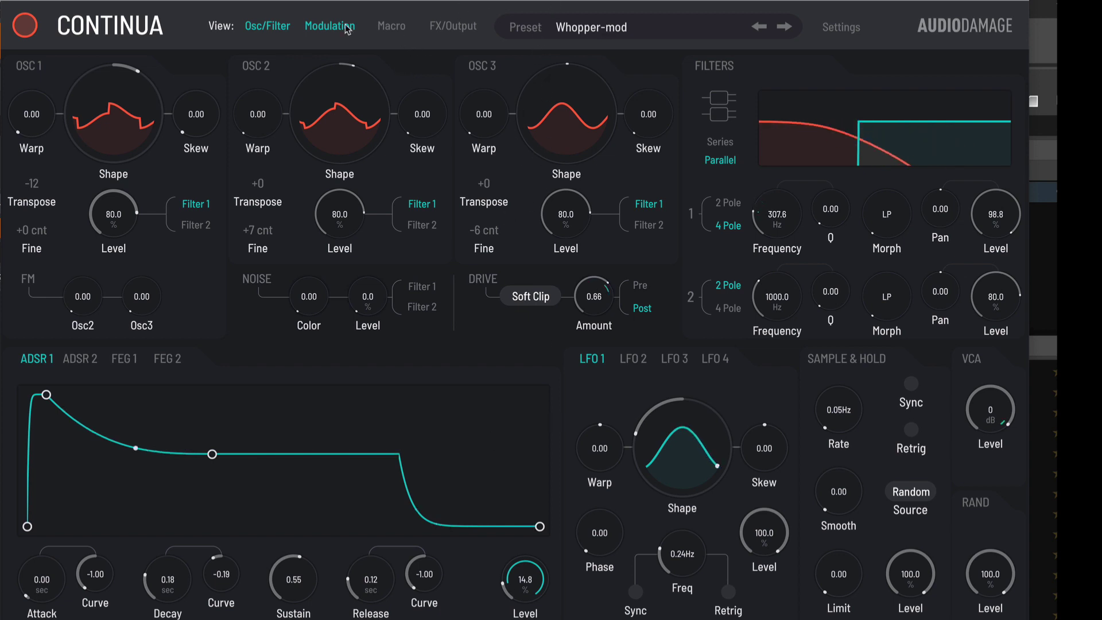
{"action": "left_click", "coordinate": [452, 30]}
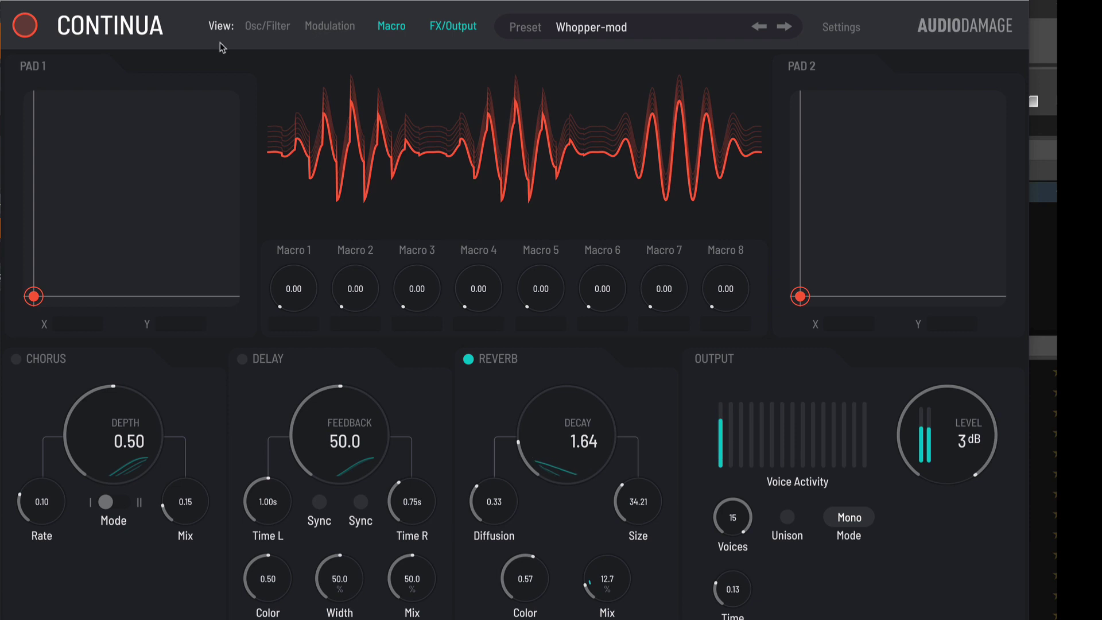
{"action": "left_click", "coordinate": [262, 27]}
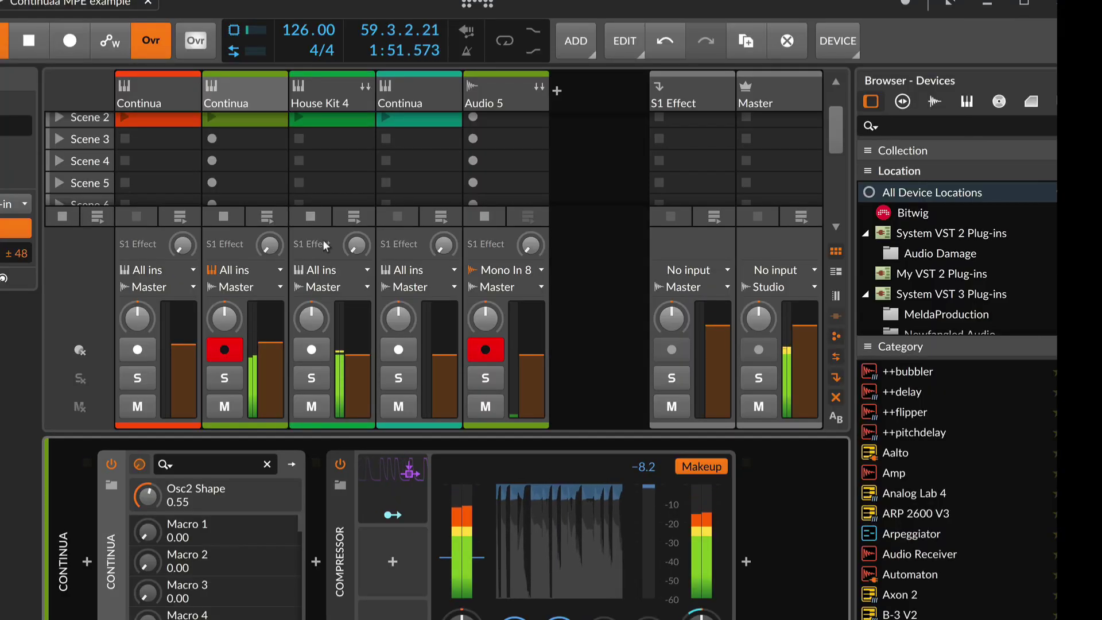
- Launch the first Continua track's Scene 1 clip and raise its fader to -4.6 dB
{"action": "left_click", "coordinate": [136, 88]}
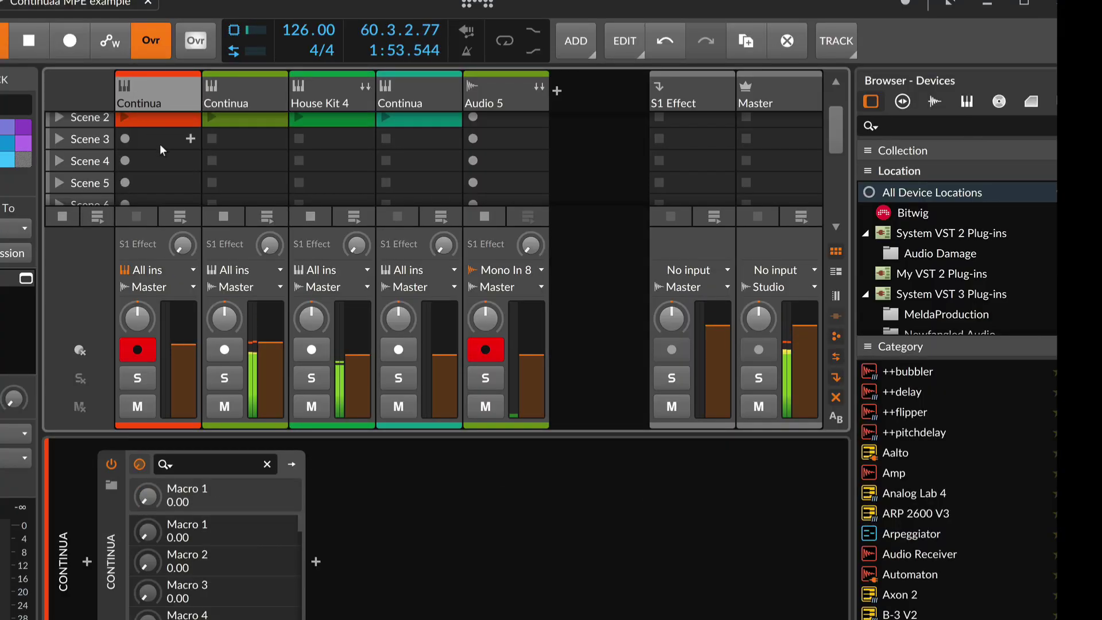
{"action": "scroll", "coordinate": [159, 143], "scroll_direction": "up", "scroll_amount": 2}
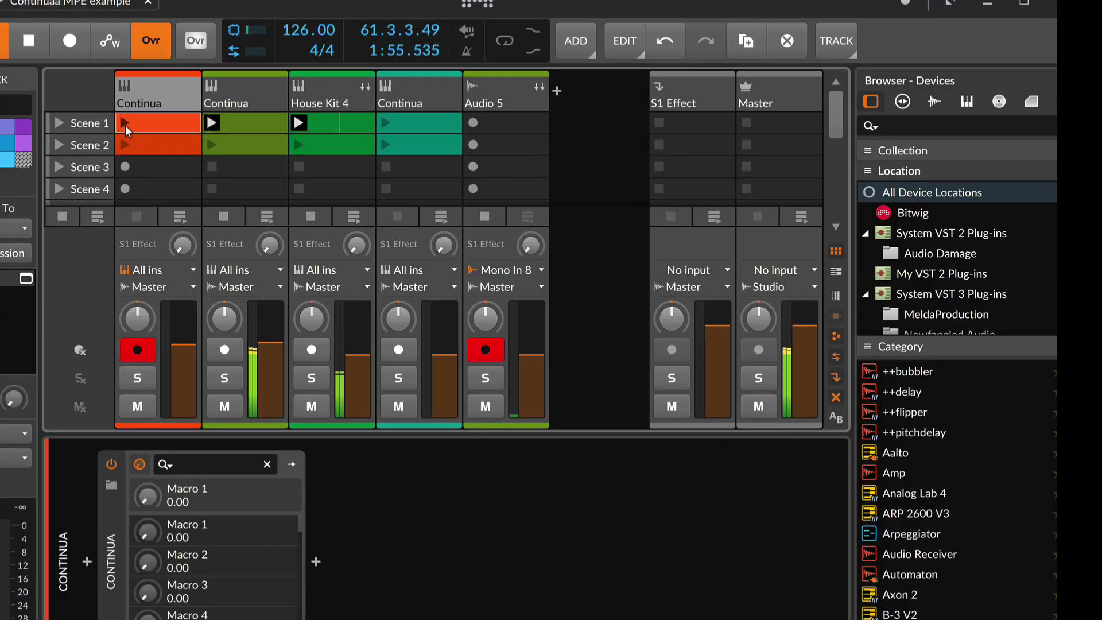
{"action": "left_click", "coordinate": [125, 123]}
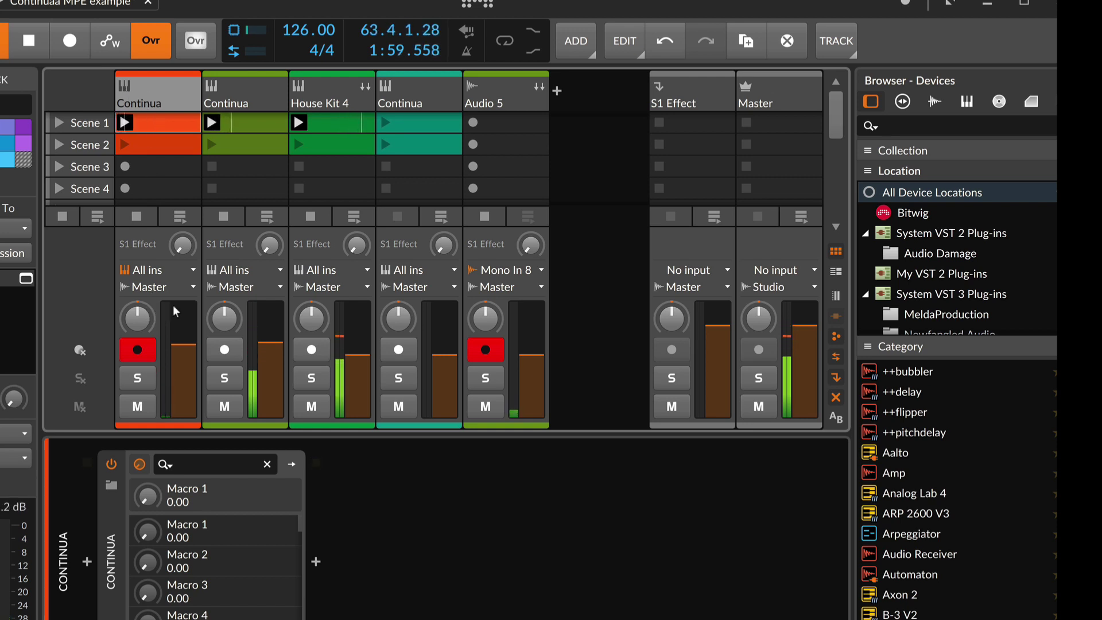
{"action": "left_click", "coordinate": [185, 337]}
{"action": "left_click_drag", "start_coordinate": [185, 336], "coordinate": [185, 331]}
- Launch the fourth Continua track's Scene 1 clip and nudge its volume fader
{"action": "left_click", "coordinate": [422, 94]}
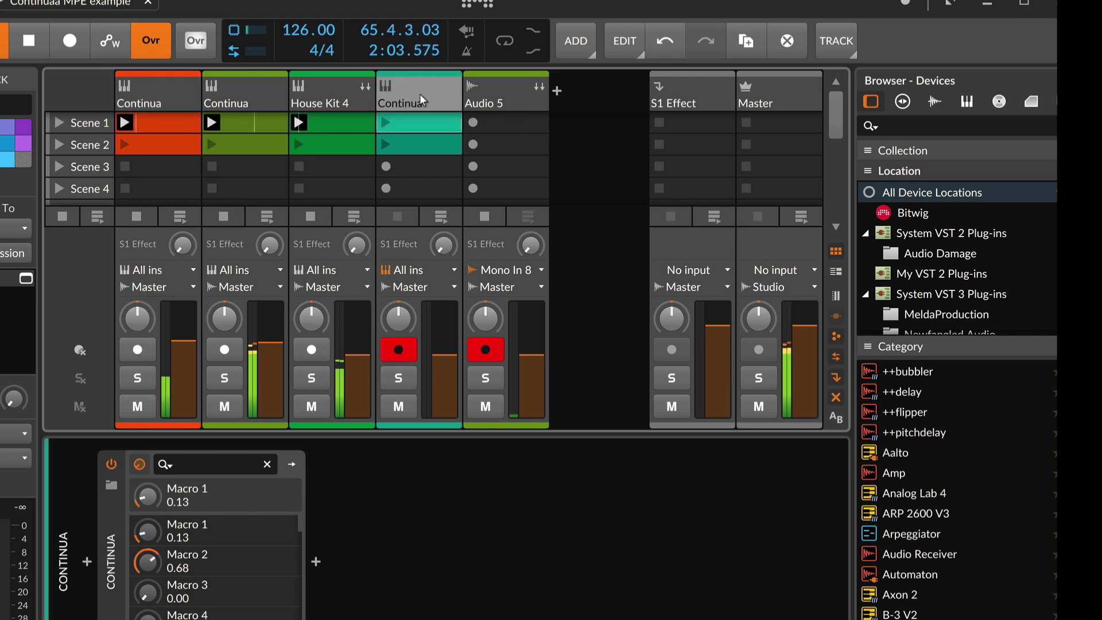
{"action": "left_click", "coordinate": [384, 122]}
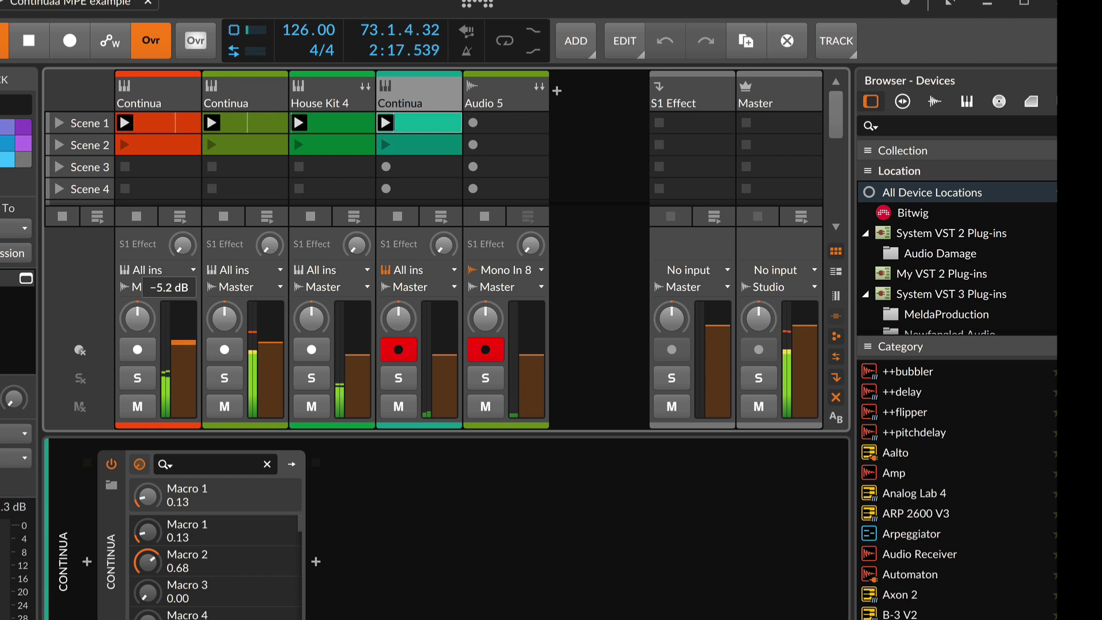
{"action": "mouse_move", "coordinate": [444, 352]}
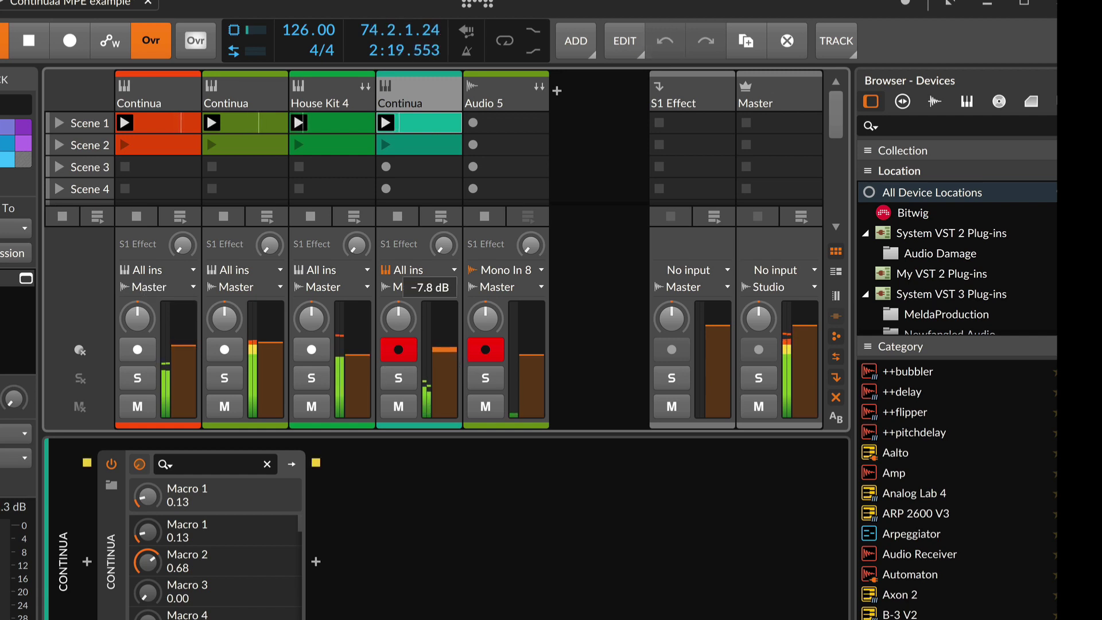
{"action": "left_click_drag", "start_coordinate": [444, 351], "coordinate": [450, 342]}
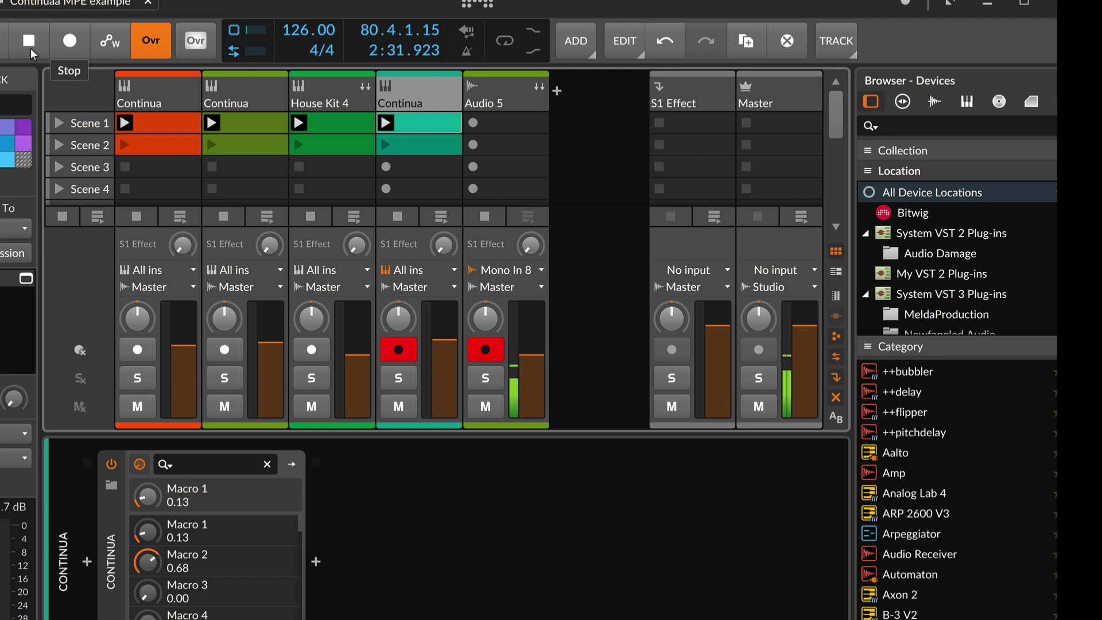
{"action": "left_click", "coordinate": [437, 96]}
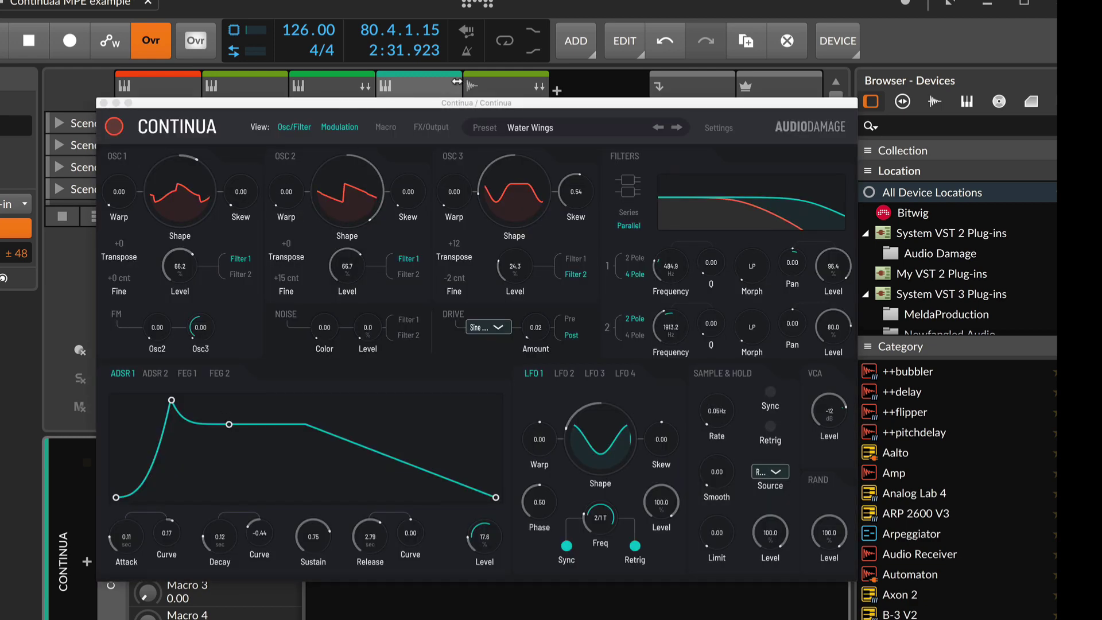
{"action": "left_click_drag", "start_coordinate": [445, 103], "coordinate": [447, 61]}
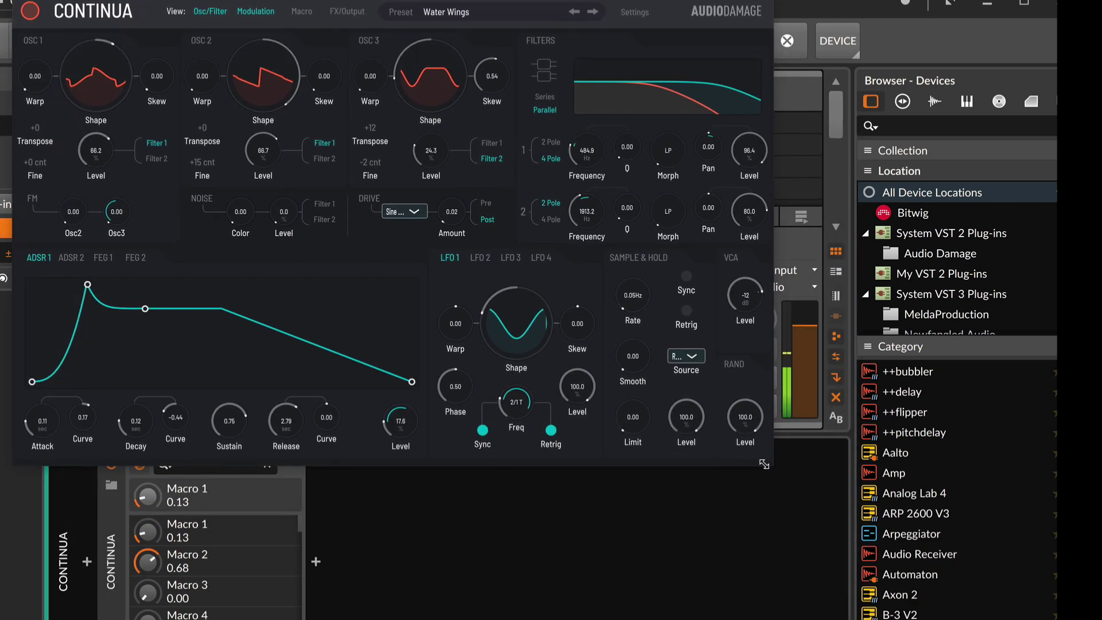
{"action": "left_click_drag", "start_coordinate": [764, 464], "coordinate": [810, 466]}
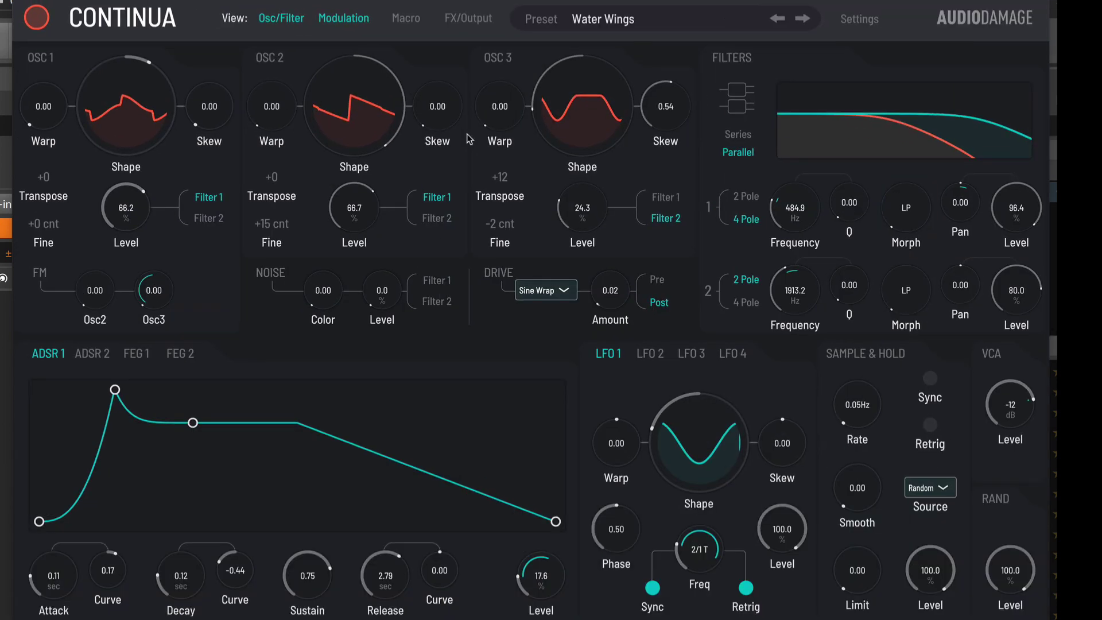